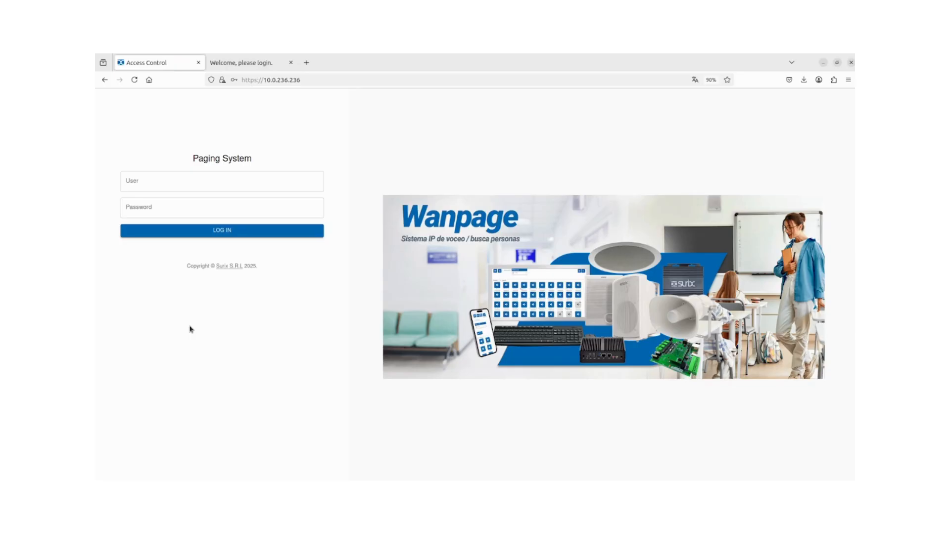
Log in as admin with the administrator password, dismiss the Welcome toast and open Devices.
left_click(207, 184)
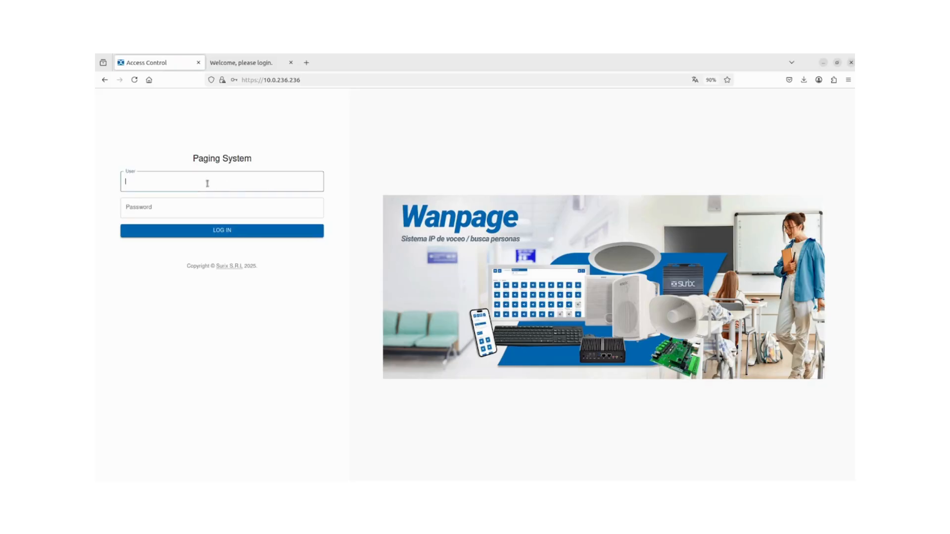
type("admin")
key("Tab")
type("a*****")
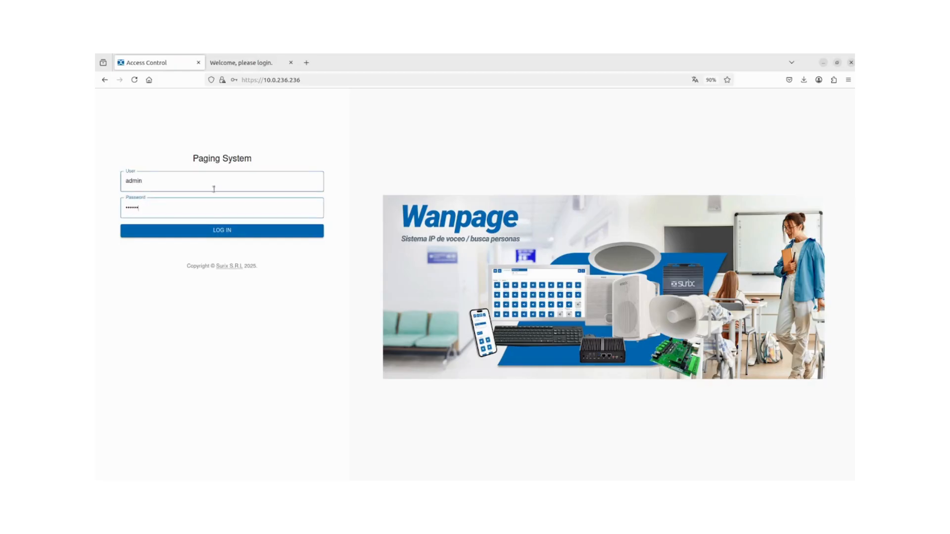
left_click(221, 230)
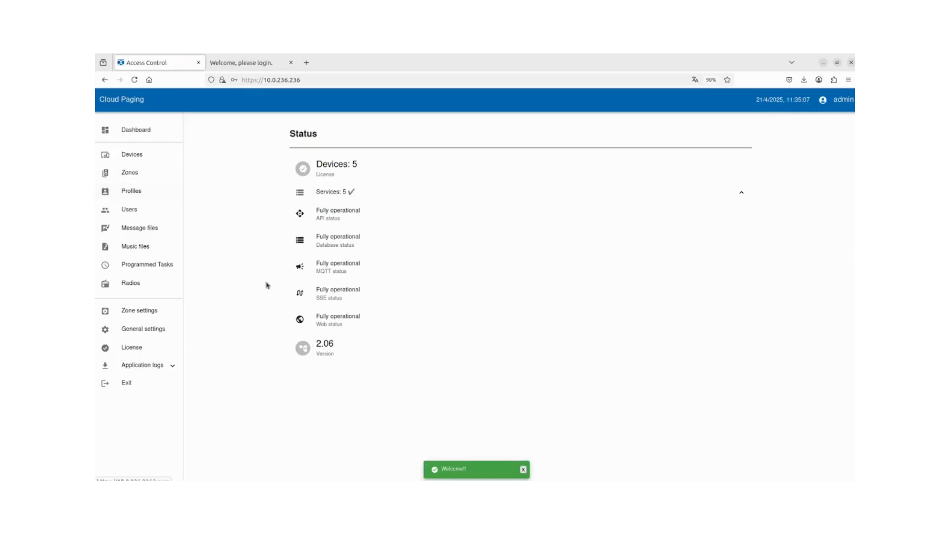
left_click(523, 469)
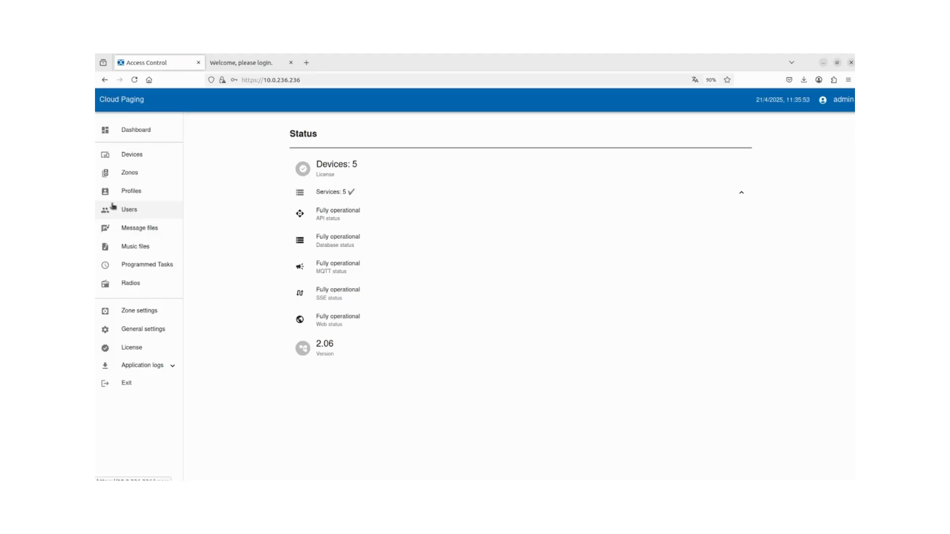
left_click(160, 157)
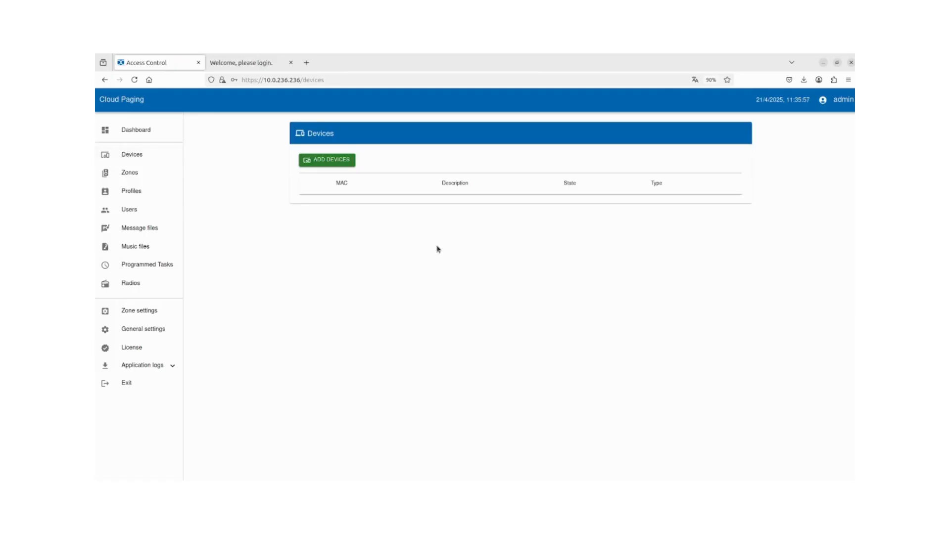
Add SPEAKER device 8c-1f-64-82-21-cd described 'Frente de calle' and note its OFFLINE status.
left_click(324, 161)
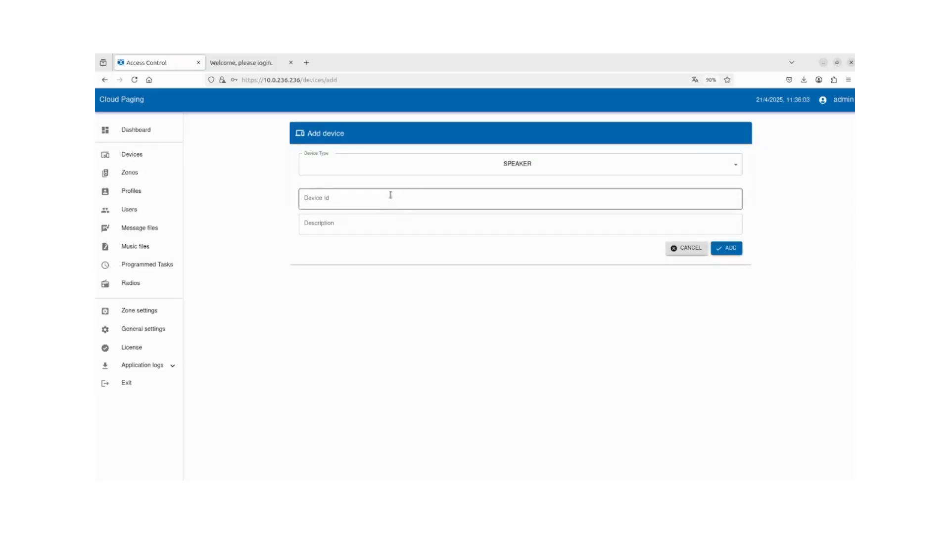
left_click(391, 167)
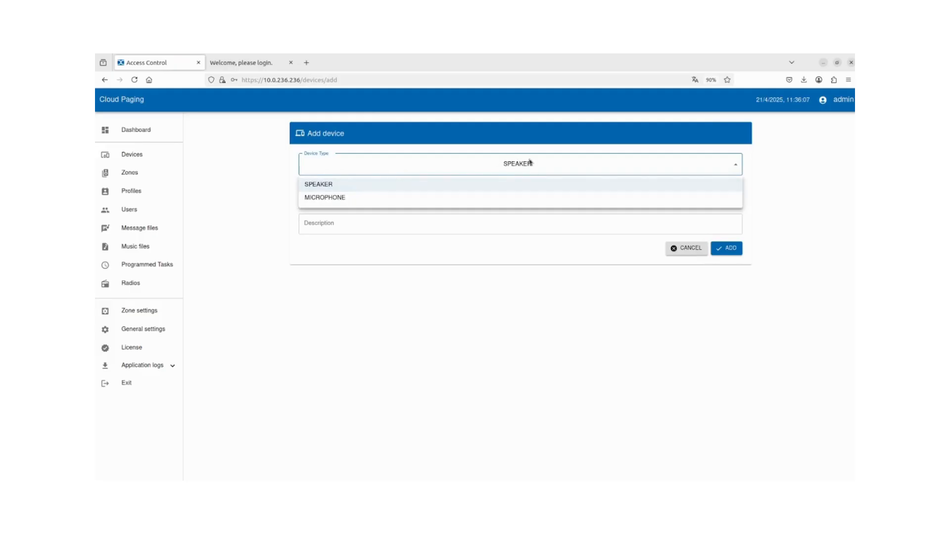
left_click(334, 188)
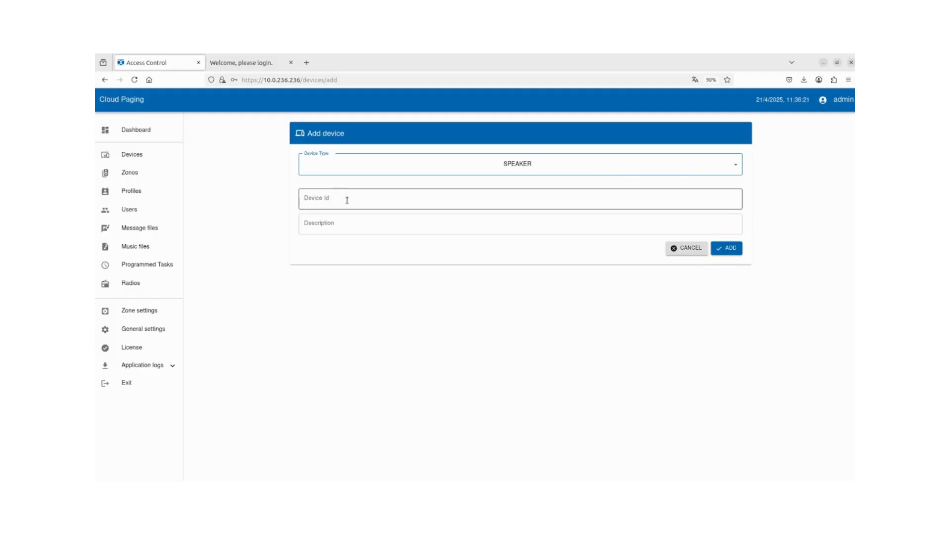
left_click(319, 202)
type("8c-1f-64-82-21-cd")
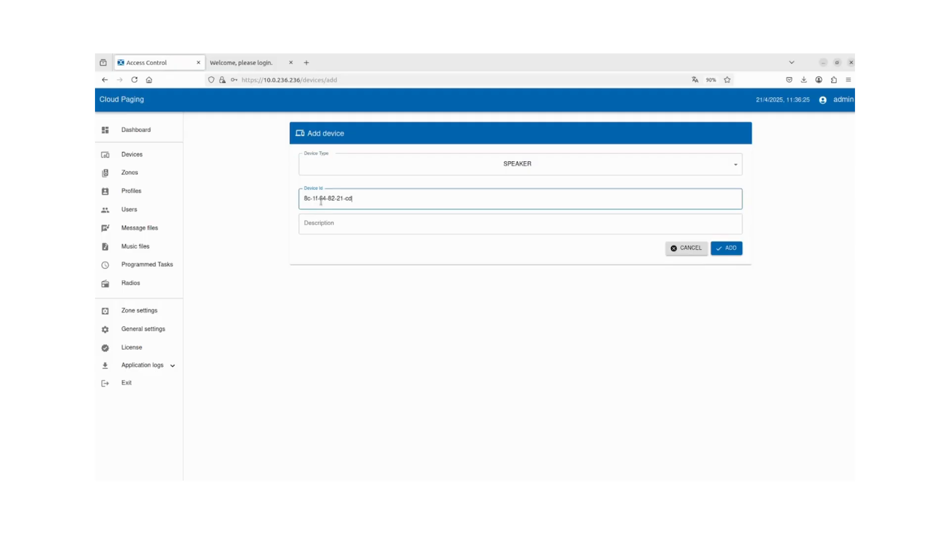
left_click(329, 228)
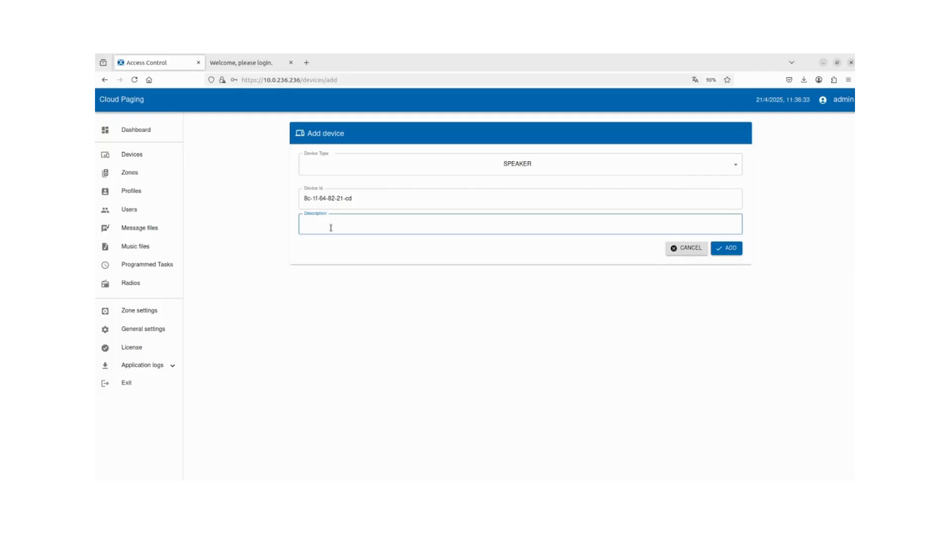
type("Frente de calle")
left_click(732, 249)
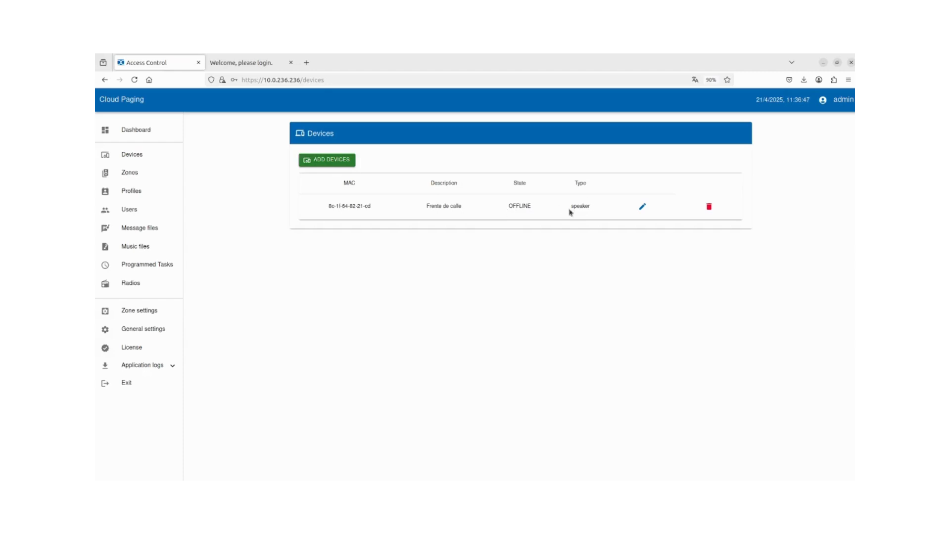
left_click_drag(510, 207, 540, 210)
left_click(536, 223)
Start a new zone and assign the Frente de calle speaker to it.
left_click(130, 177)
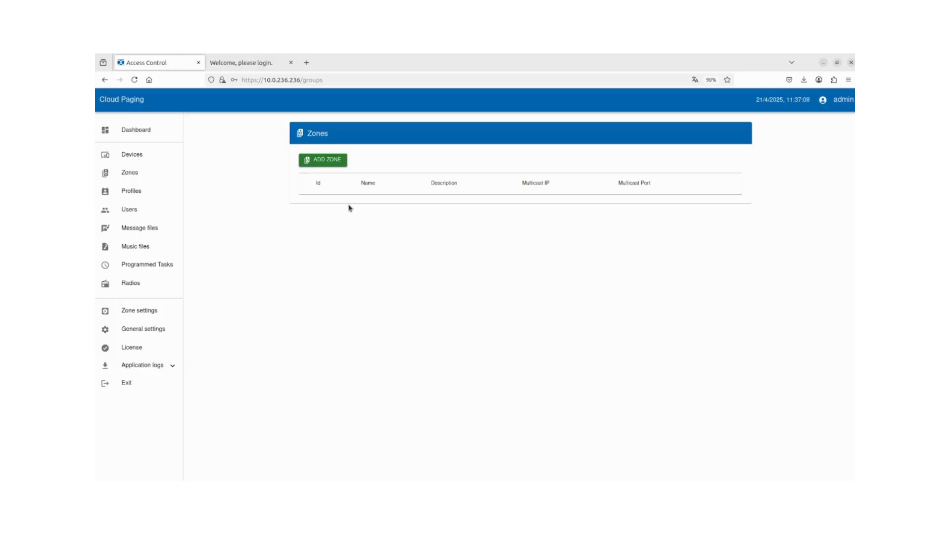
left_click(336, 160)
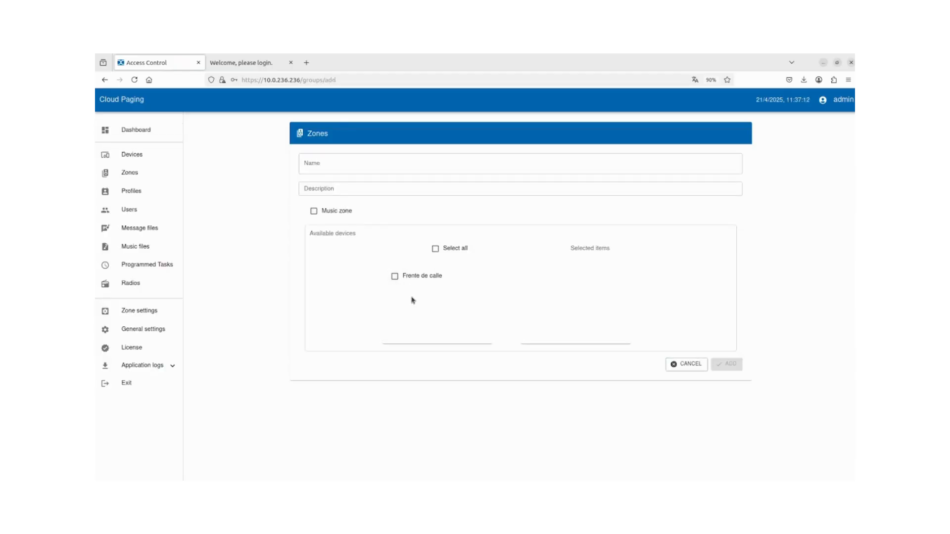
left_click(394, 279)
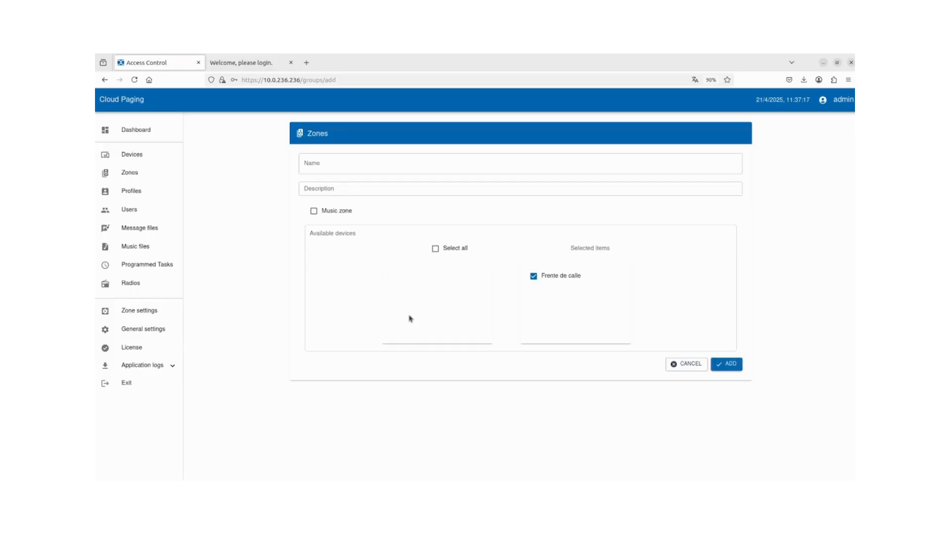
Name the zone 'Zona de la calle' and describe it as 'Video guía'.
left_click(339, 164)
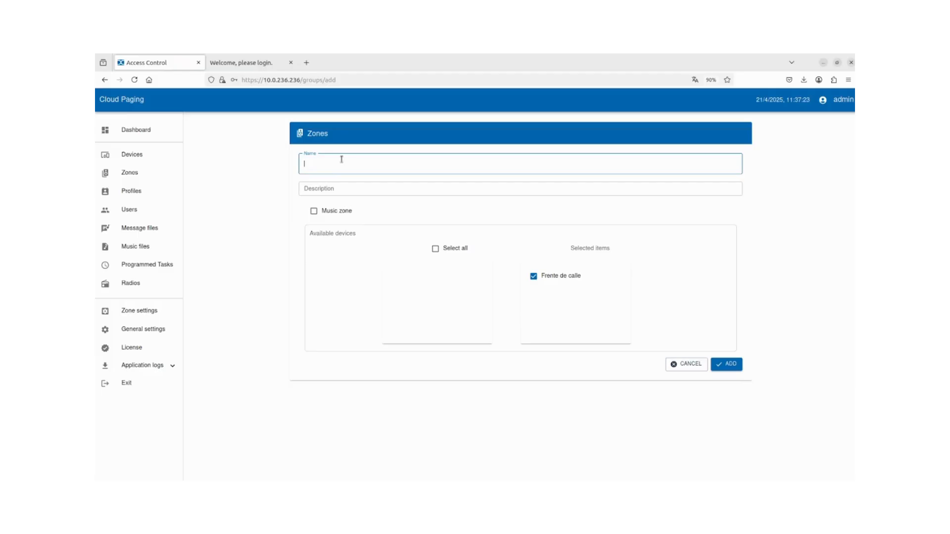
type("Zo")
type("na de la calle")
left_click(353, 187)
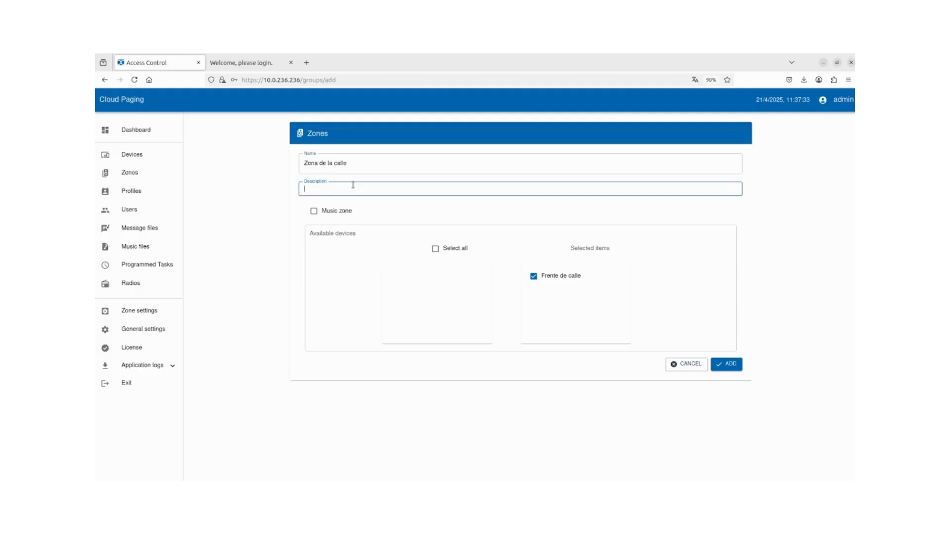
type("Video guía")
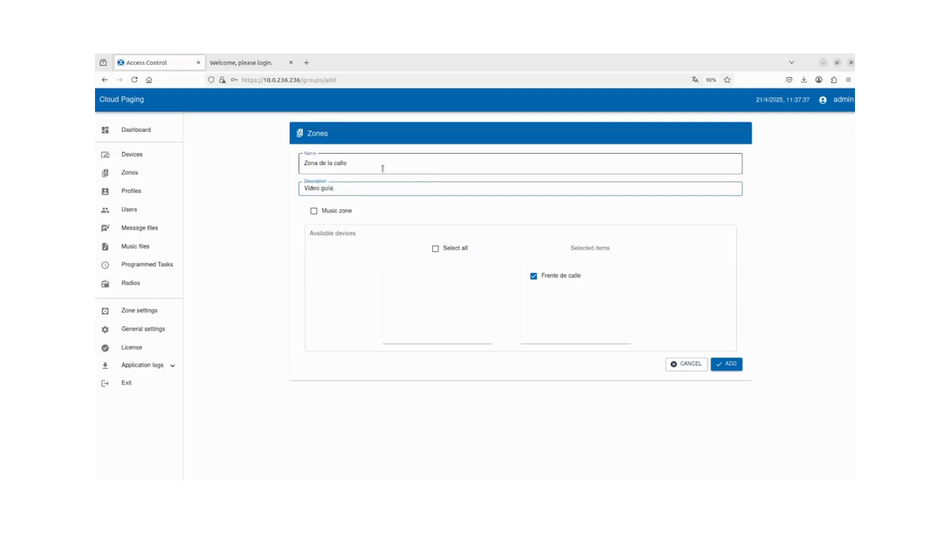
triple_click(311, 157)
left_click(346, 170)
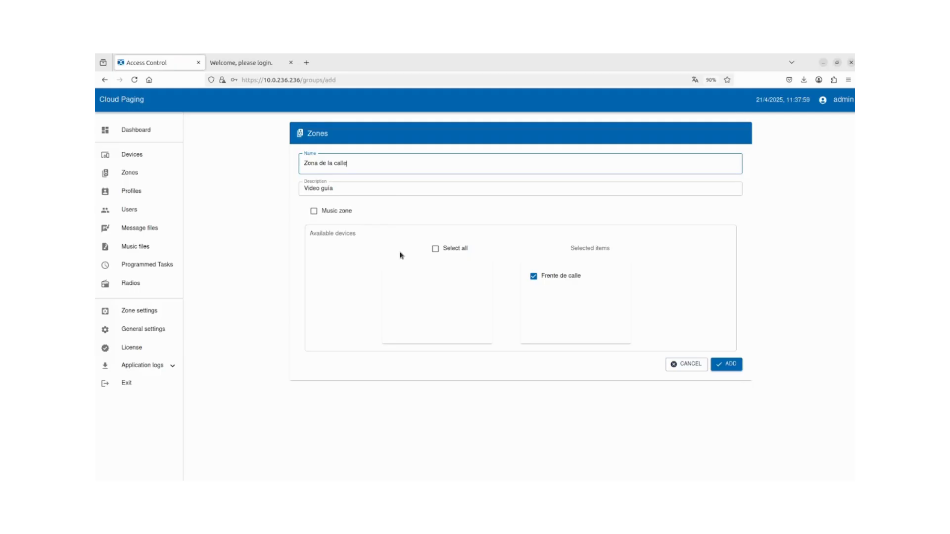
Save it as a music zone on multicast 224.0.0.15, port 53500.
left_click(315, 212)
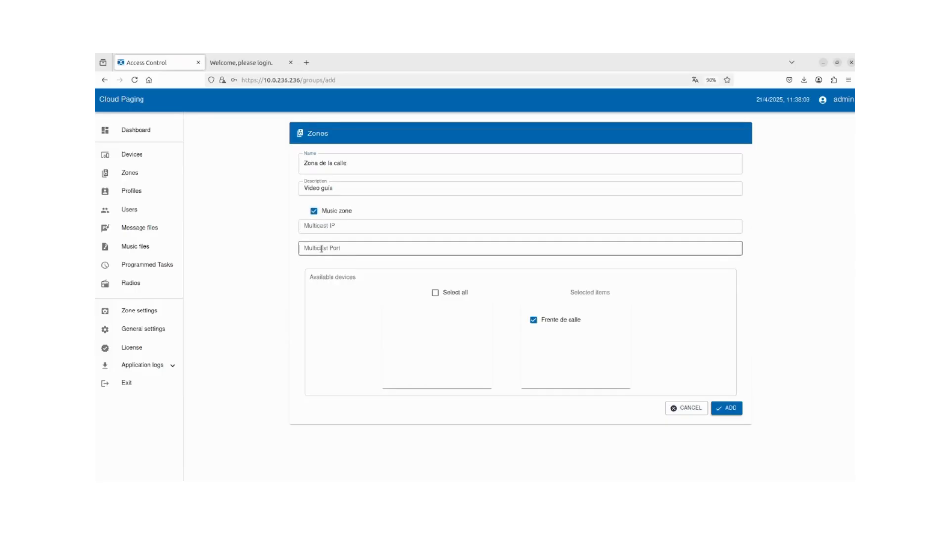
left_click(325, 226)
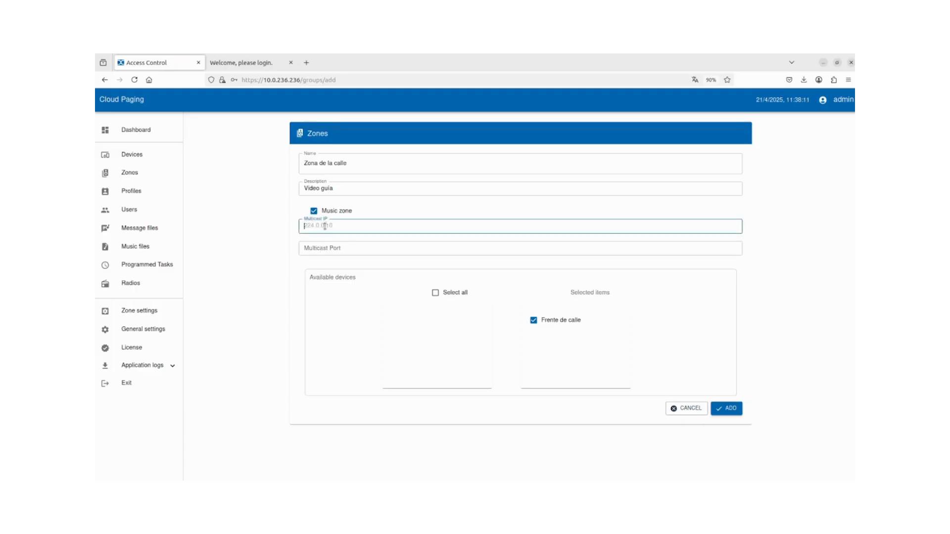
type("224.0.0.15")
left_click(327, 247)
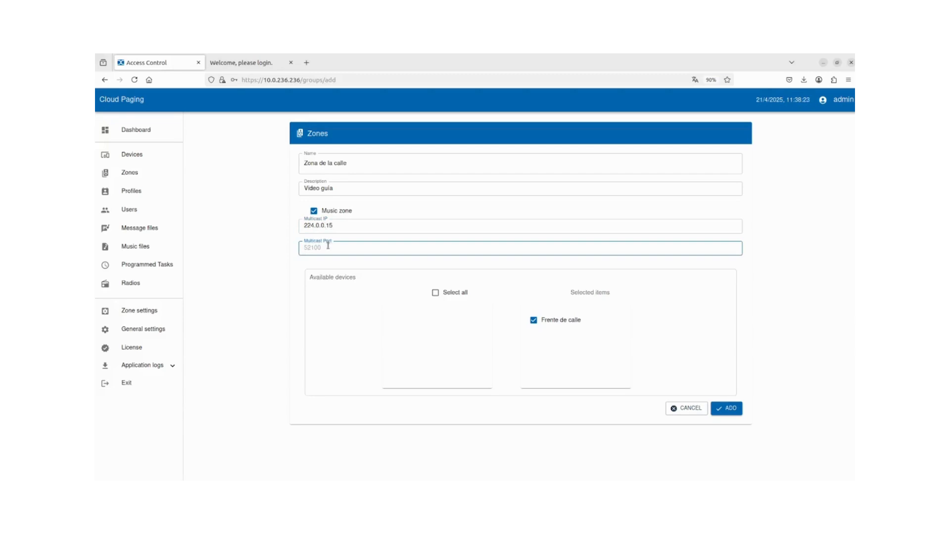
type("53500")
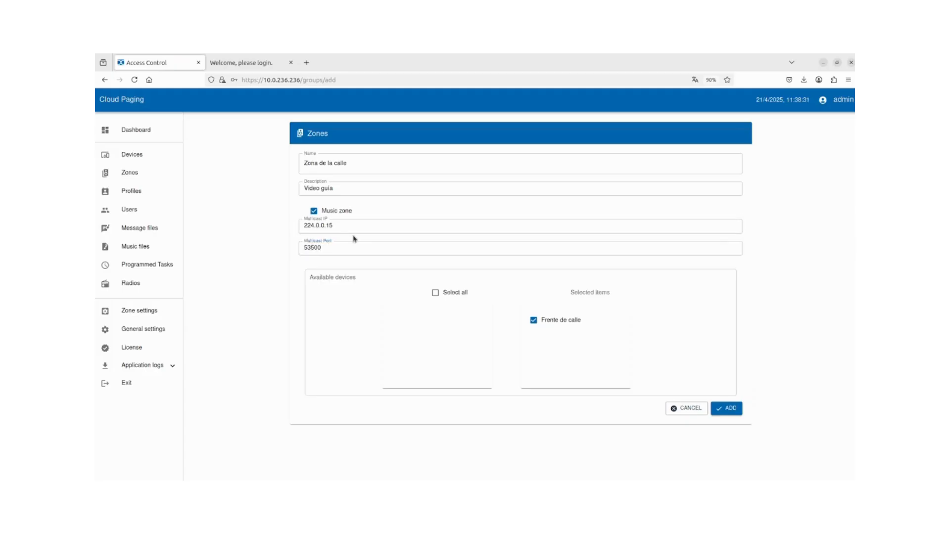
left_click(736, 410)
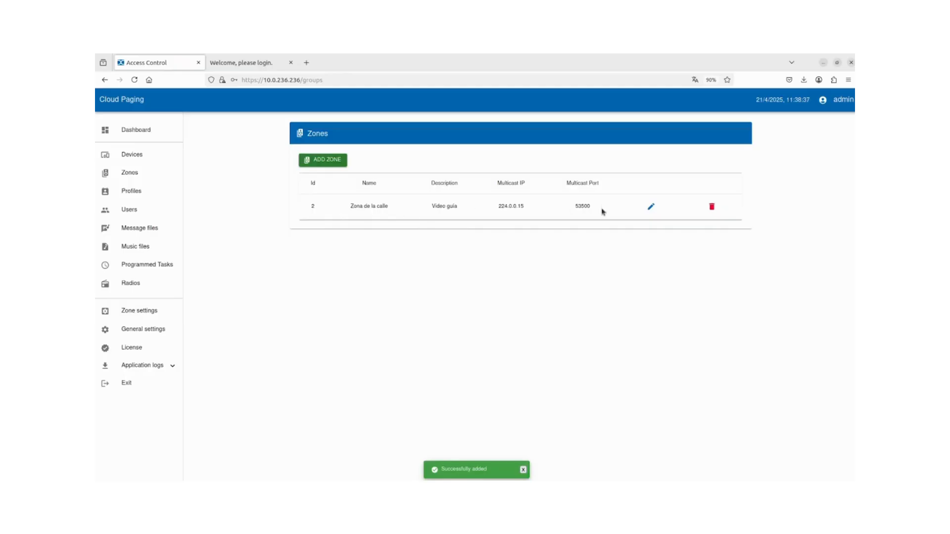
left_click(523, 469)
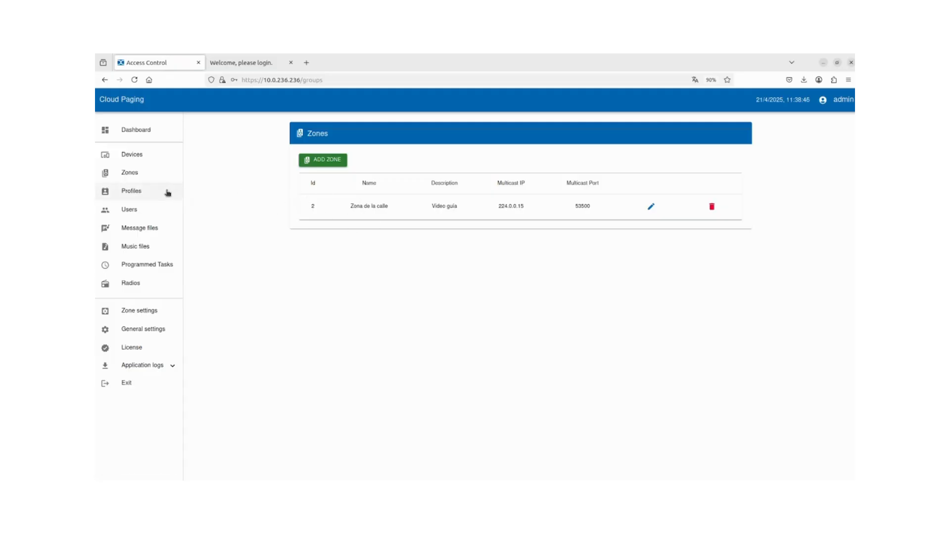
From the Profiles list, start a new profile named 'Perfil de demostración'.
left_click(144, 196)
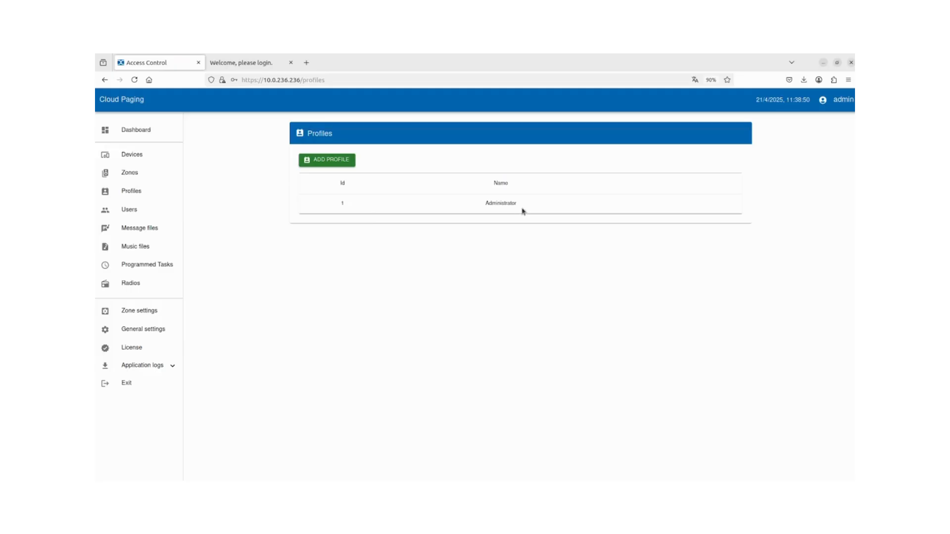
left_click_drag(523, 210, 477, 206)
left_click(480, 208)
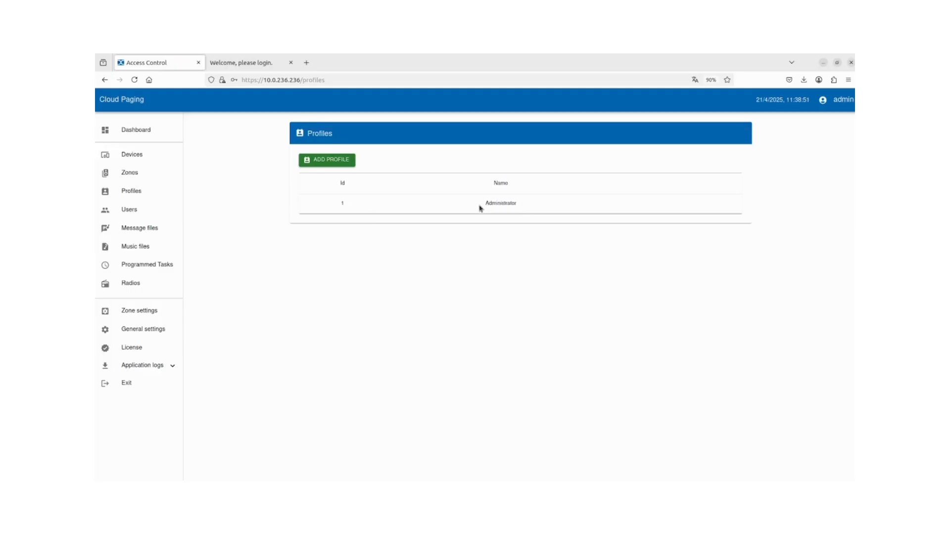
left_click(337, 160)
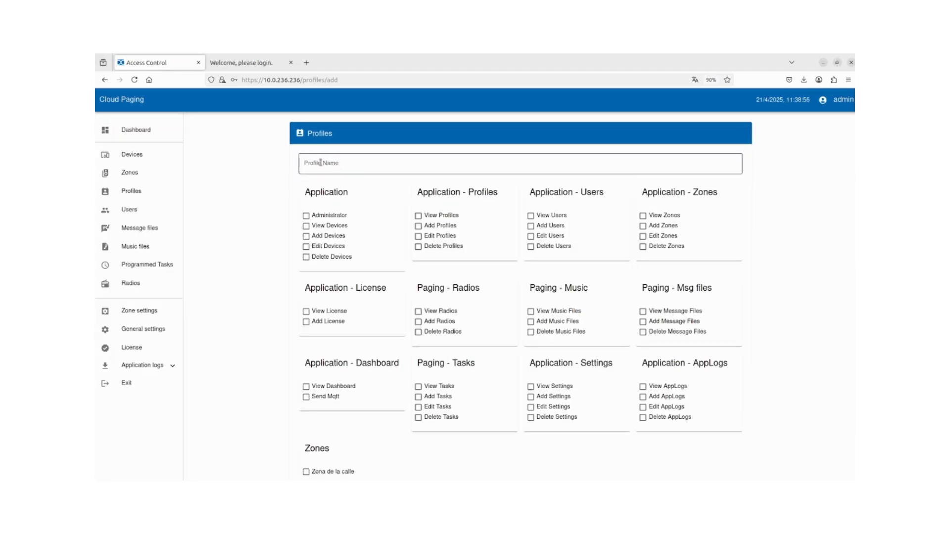
left_click(321, 163)
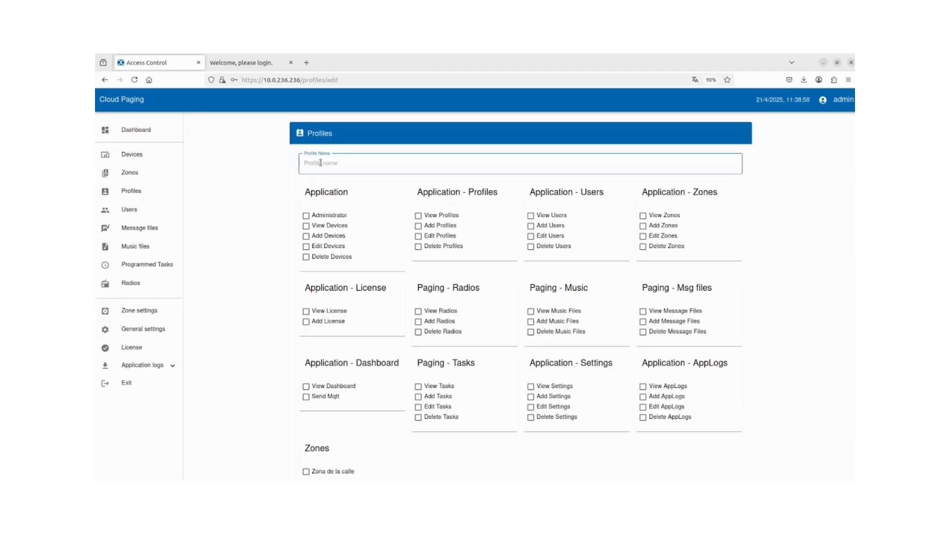
type("Perfil de demops")
left_click(282, 194)
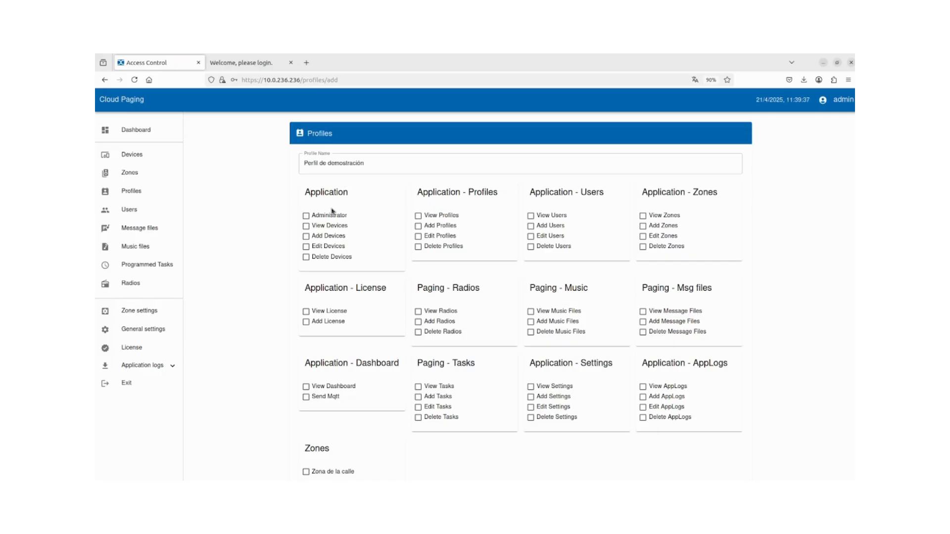
Grant Zona de la calle, View Dashboard and Send Mqtt, save the profile, then open Dashboard.
scroll(315, 450, "down", 2)
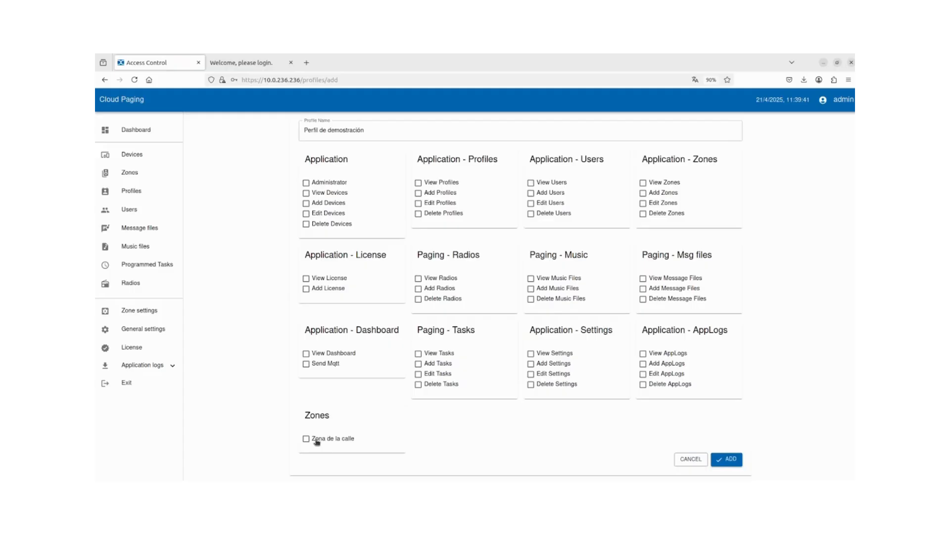
left_click(317, 440)
left_click(317, 355)
left_click(307, 365)
left_click(736, 460)
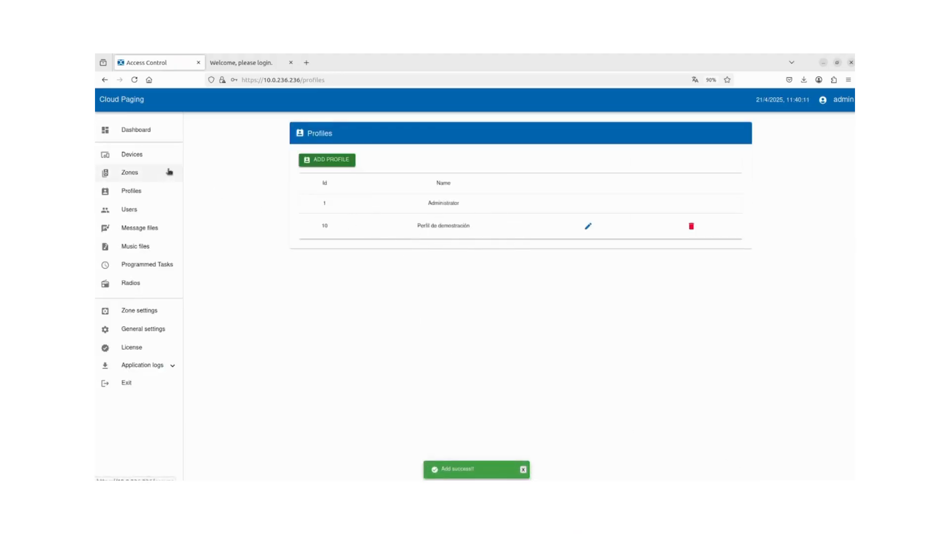
left_click(159, 132)
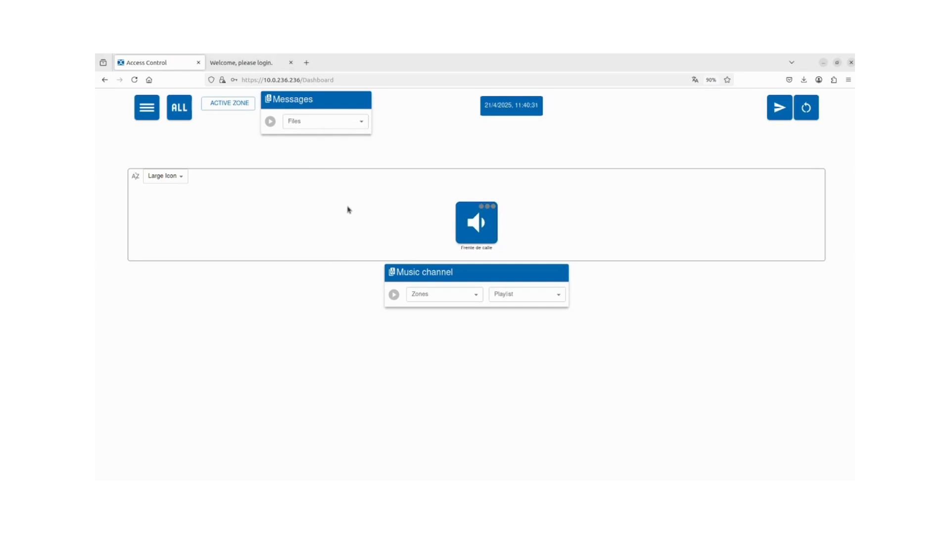
Check the ACTIVE ZONE list, keeping Zona de la calle, and focus the Messages file chooser.
left_click(240, 102)
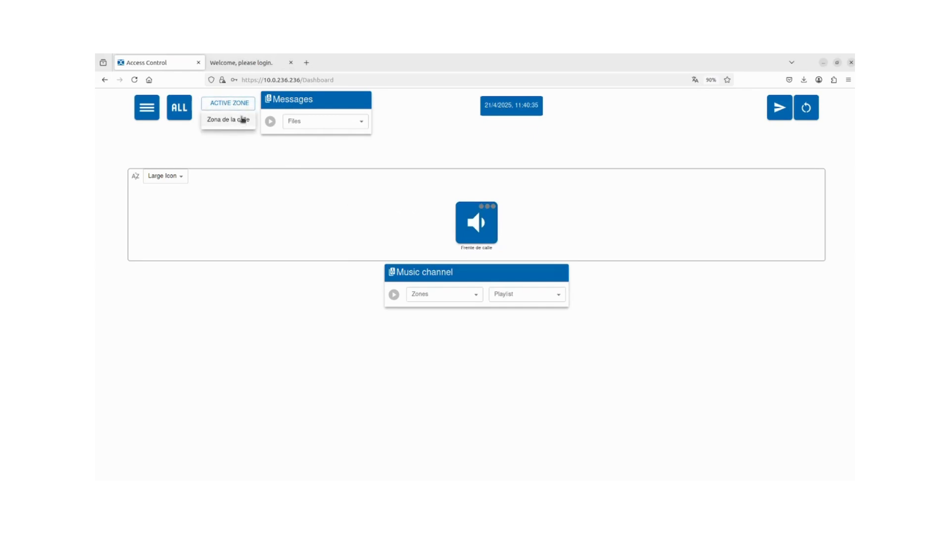
left_click(241, 121)
left_click(304, 123)
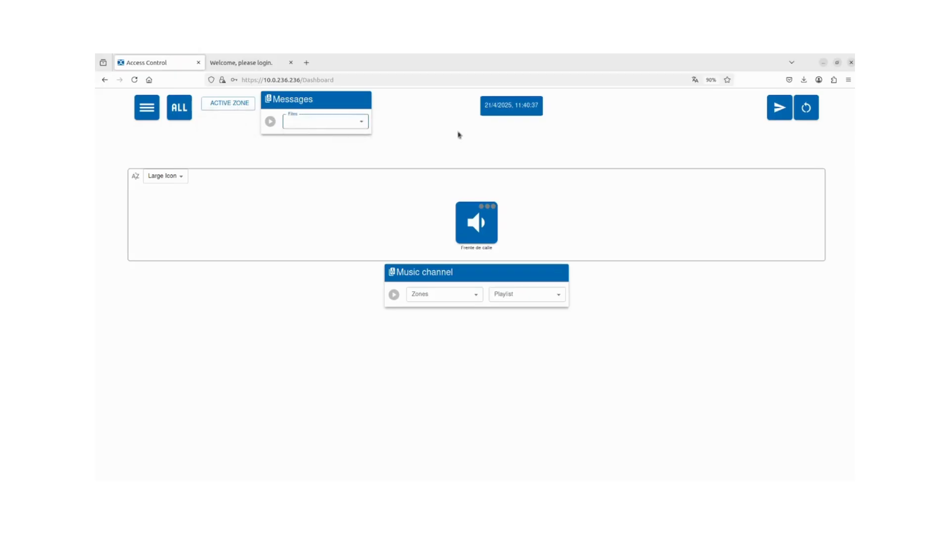
left_click(781, 115)
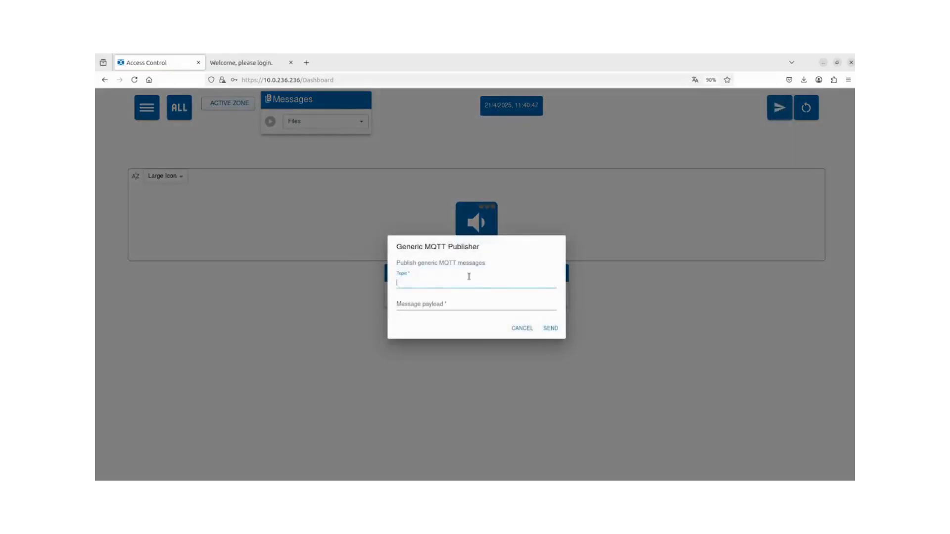
left_click(521, 328)
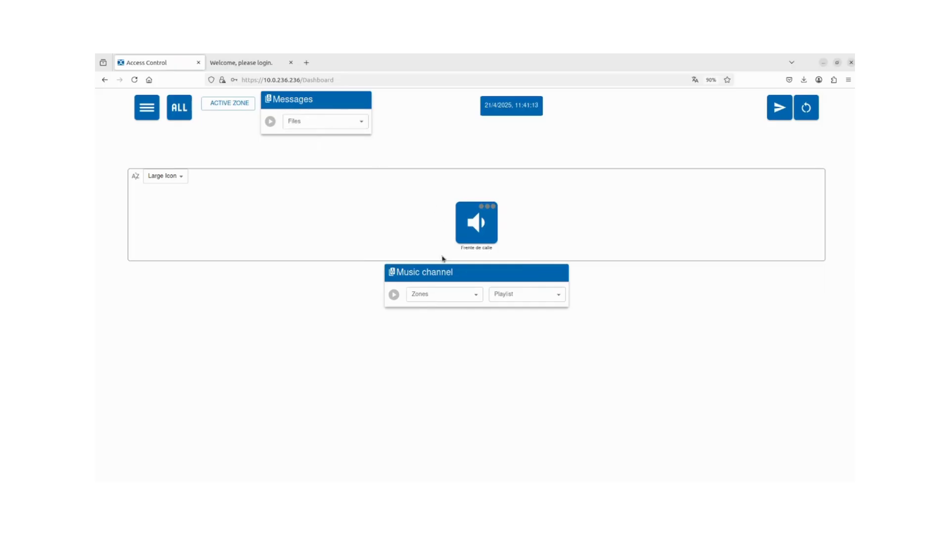
left_click(450, 294)
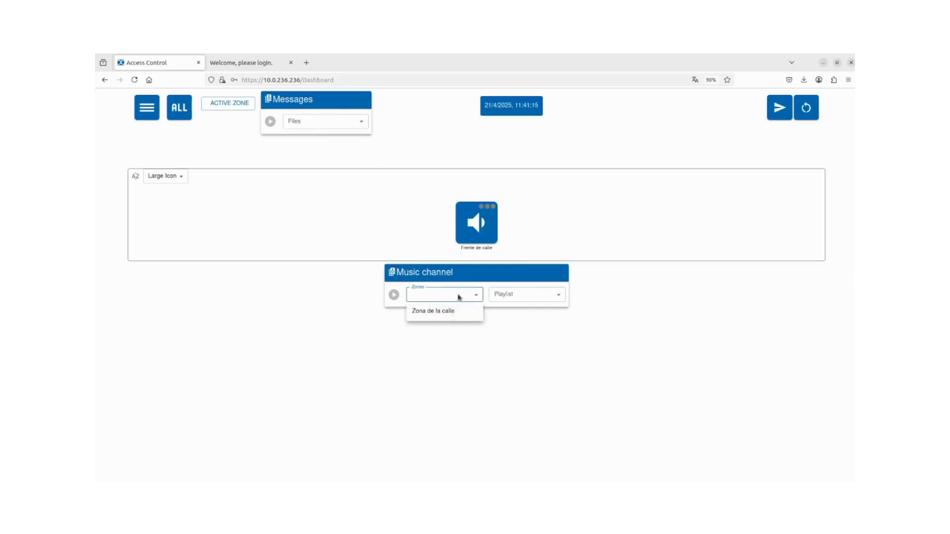
left_click(465, 299)
left_click(528, 300)
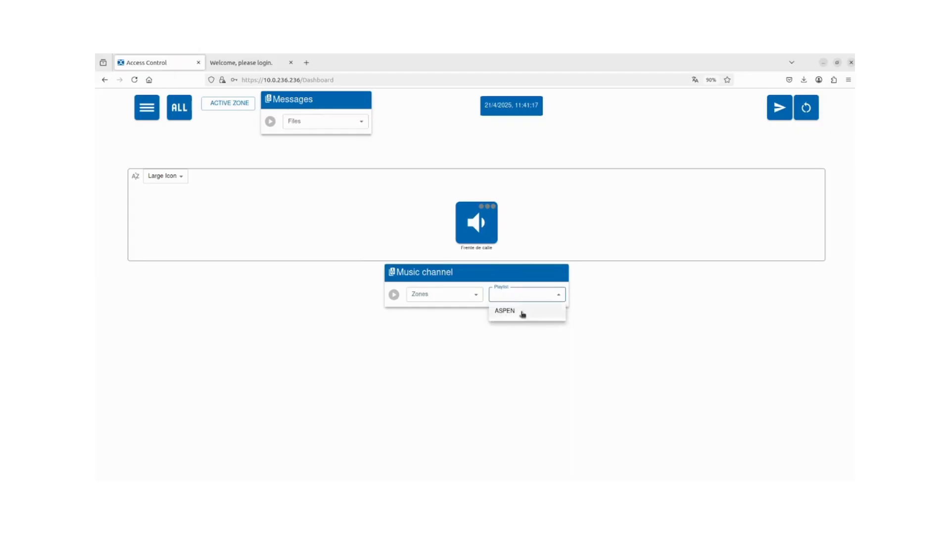
left_click(523, 297)
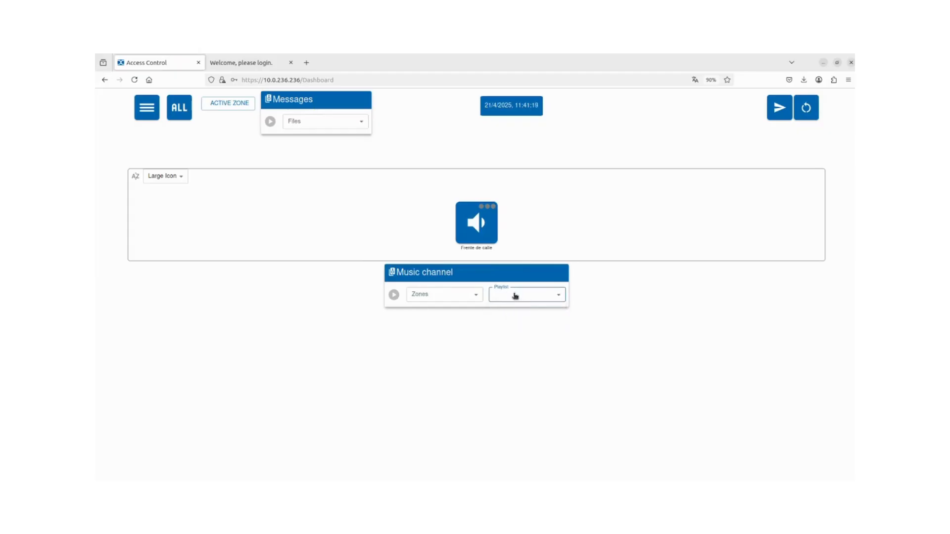
left_click(600, 232)
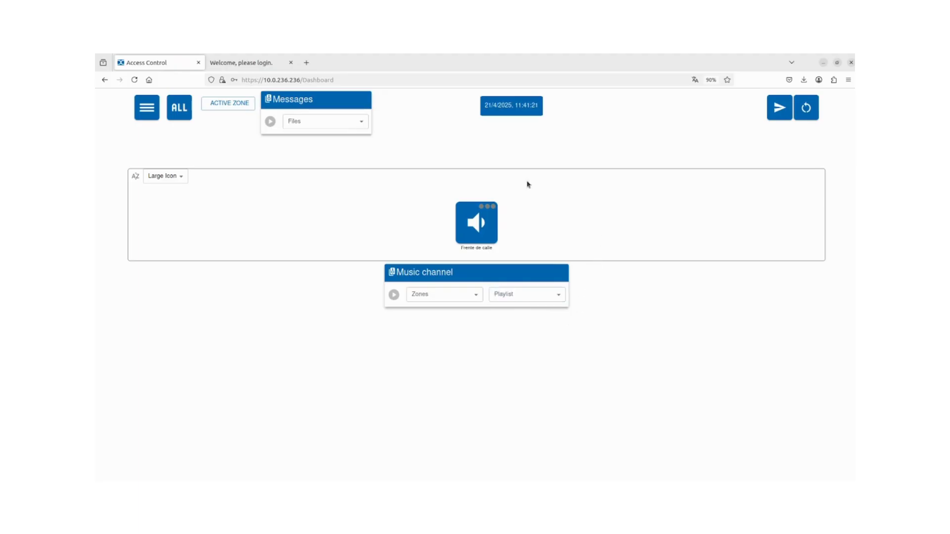
Start a new user with a test username, a password and display name 'Usuario de videoguia'.
left_click(143, 119)
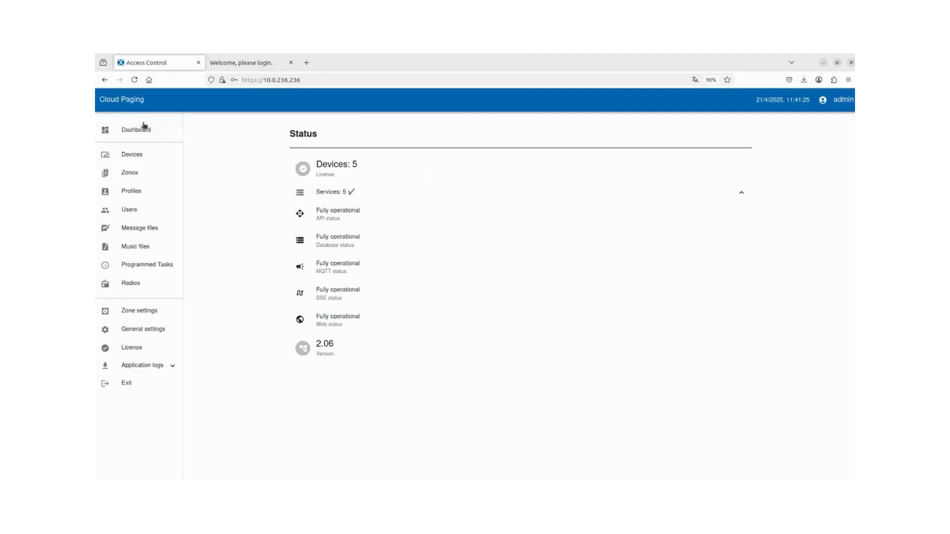
left_click(157, 216)
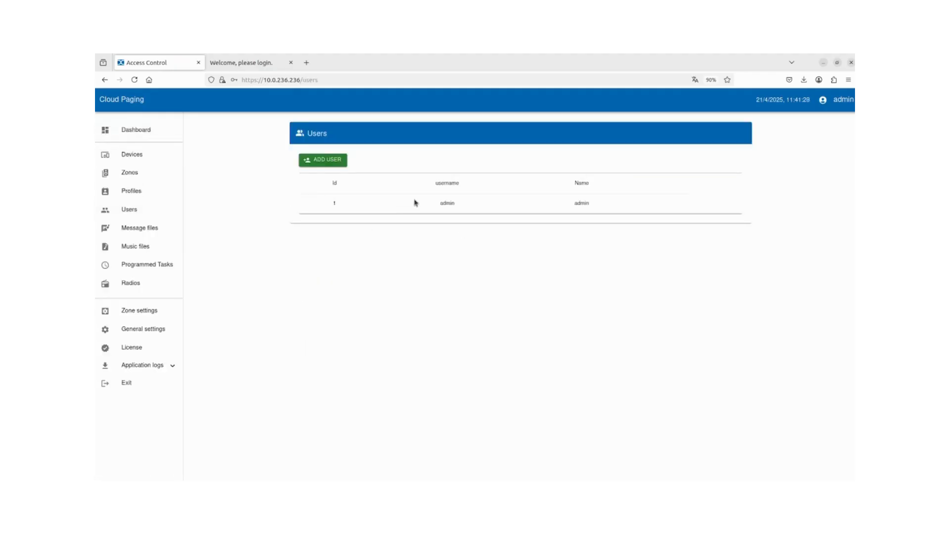
left_click(315, 162)
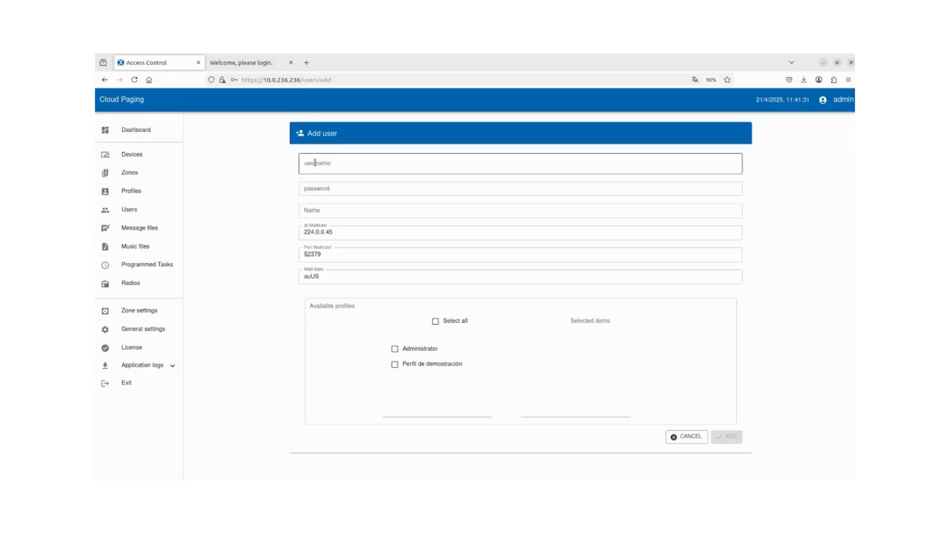
left_click(315, 162)
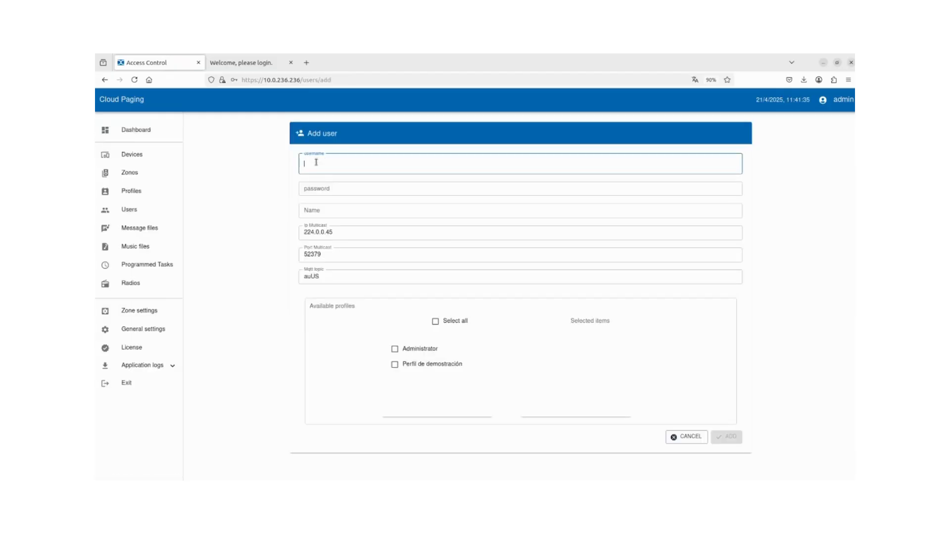
type("usua")
type("rio de prueb")
key("BackSpace")
key("BackSpace")
key("BackSpace")
key("BackSpace")
key("BackSpace")
key("BackSpace")
left_click(325, 189)
type("12")
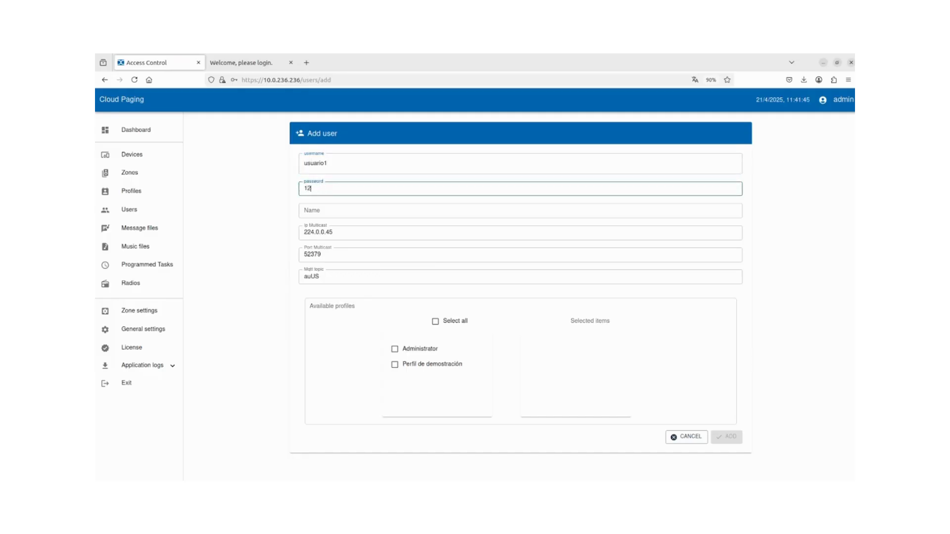
type("34")
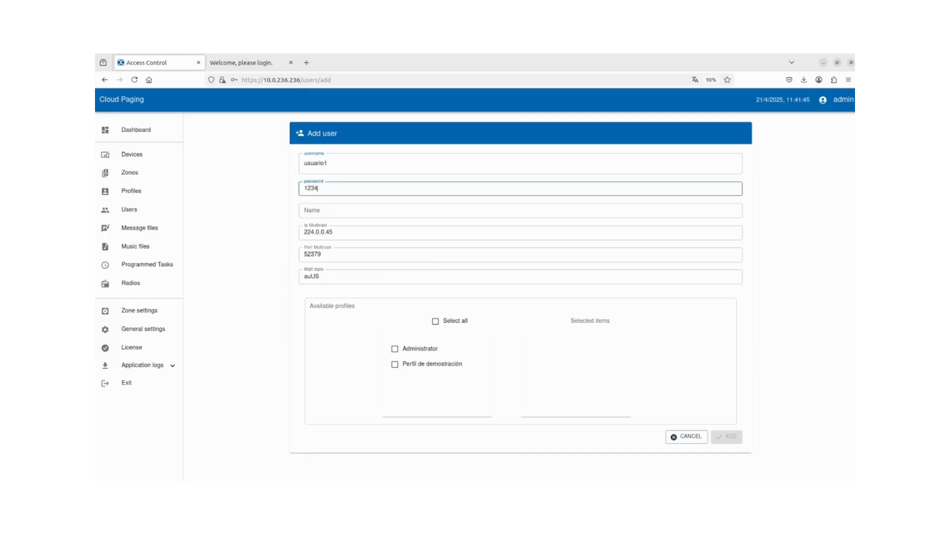
left_click(324, 209)
type("Usuar")
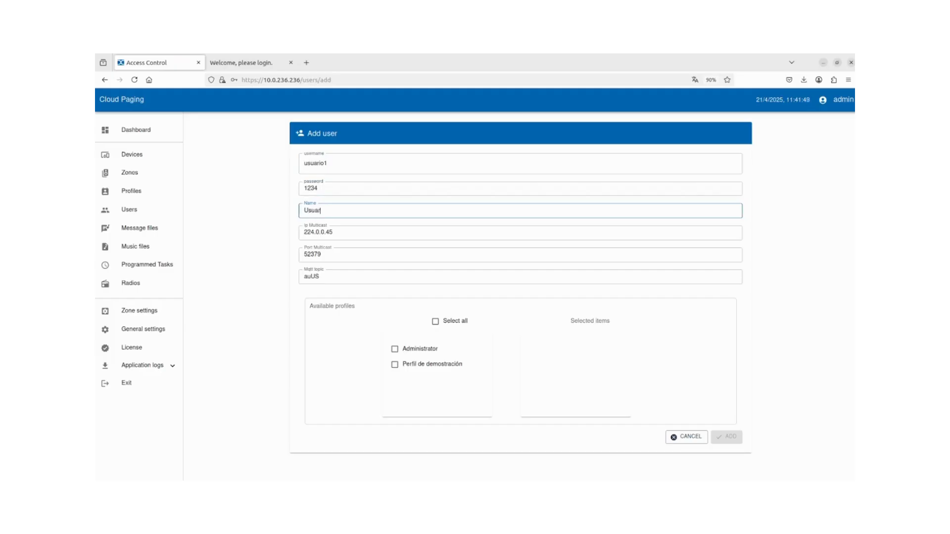
type("io de videoguia")
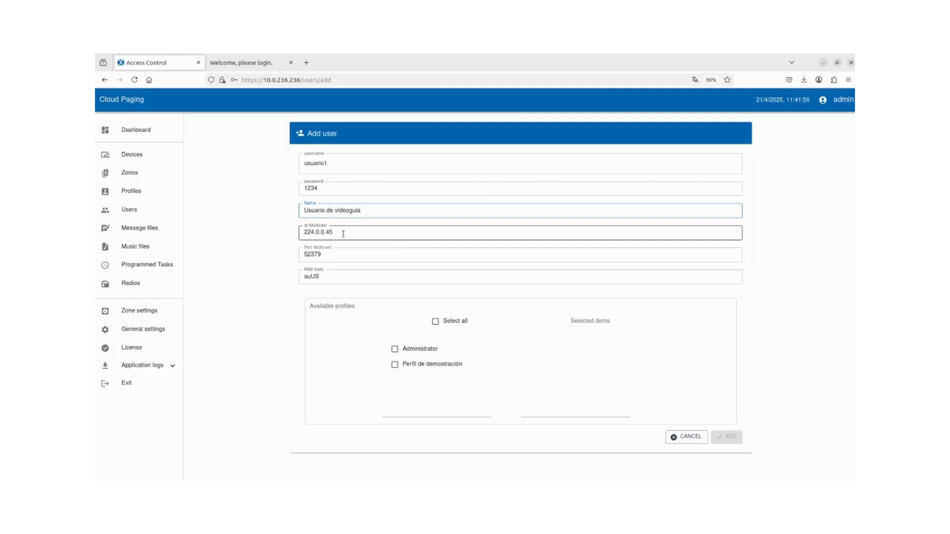
Correct the multicast IP 224.0.0.45, port 52379 and MQTT topic auUS fields.
left_click(341, 232)
left_click_drag(348, 257, 303, 254)
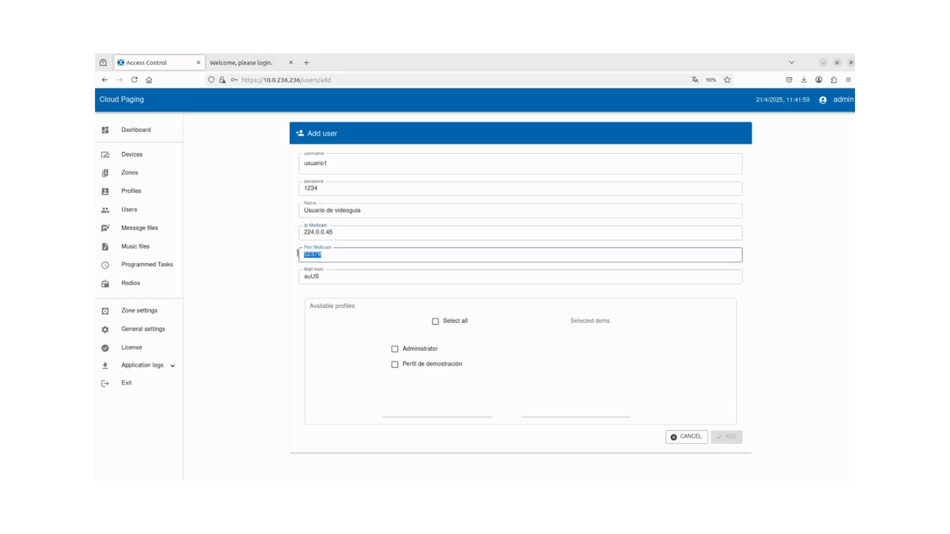
left_click(328, 260)
left_click_drag(328, 234, 301, 256)
double_click(334, 230)
left_click(337, 233)
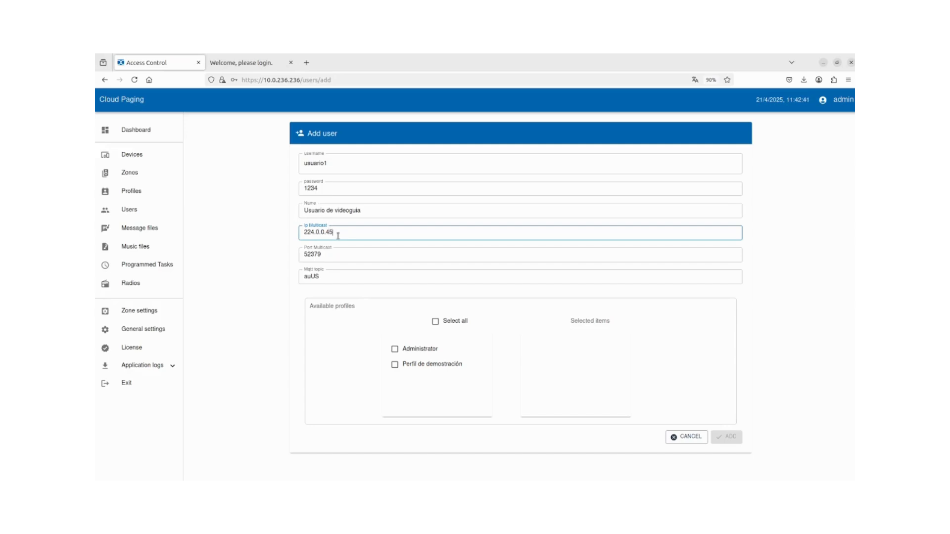
double_click(331, 256)
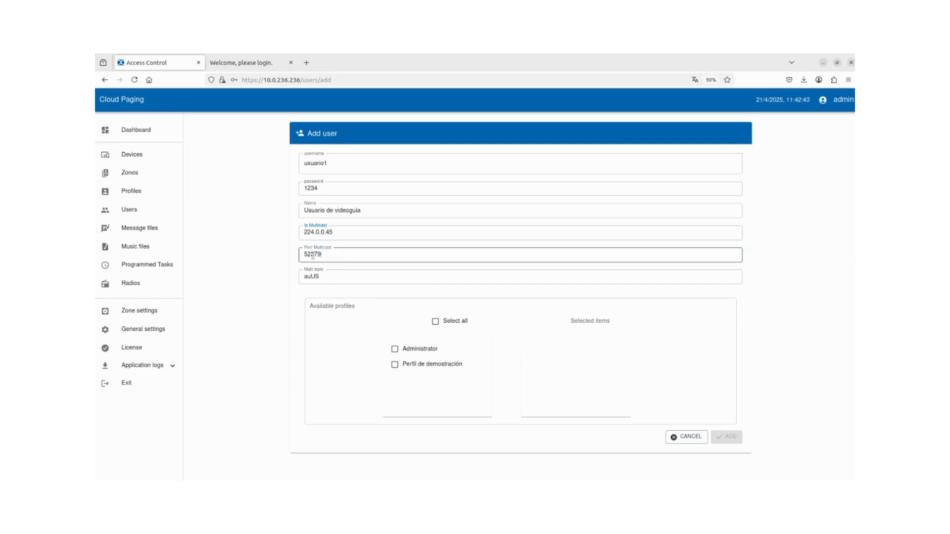
left_click(331, 256)
left_click_drag(335, 232, 322, 233)
left_click(336, 233)
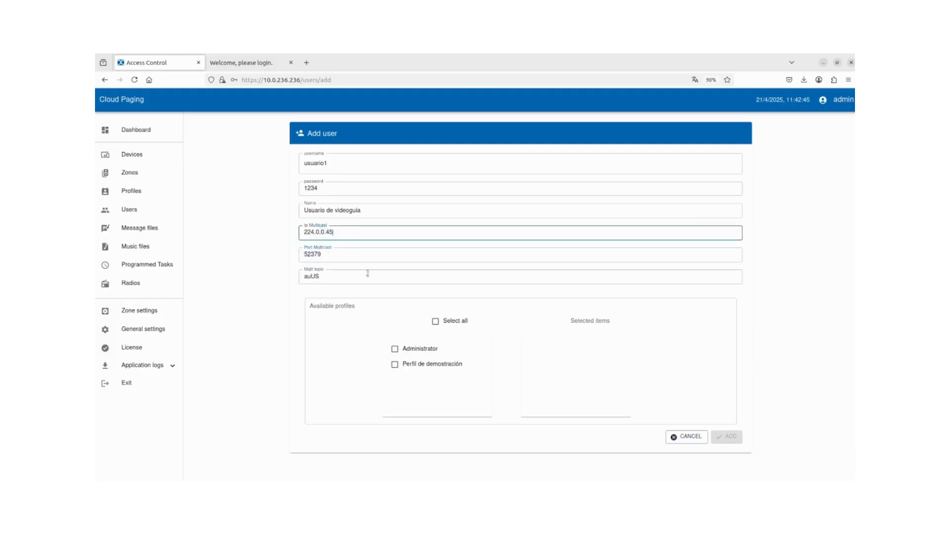
double_click(329, 277)
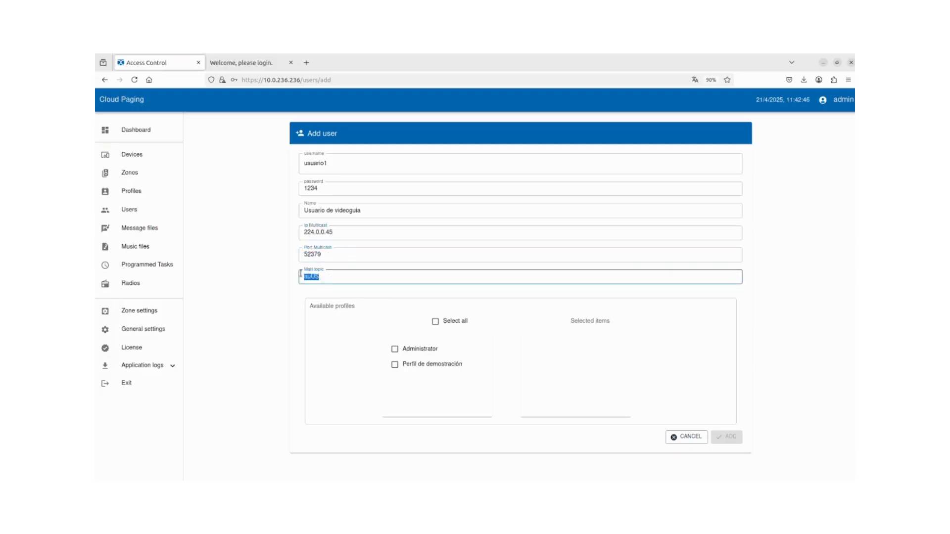
left_click(327, 279)
Assign the Perfil de demostración profile and save the user.
left_click(405, 366)
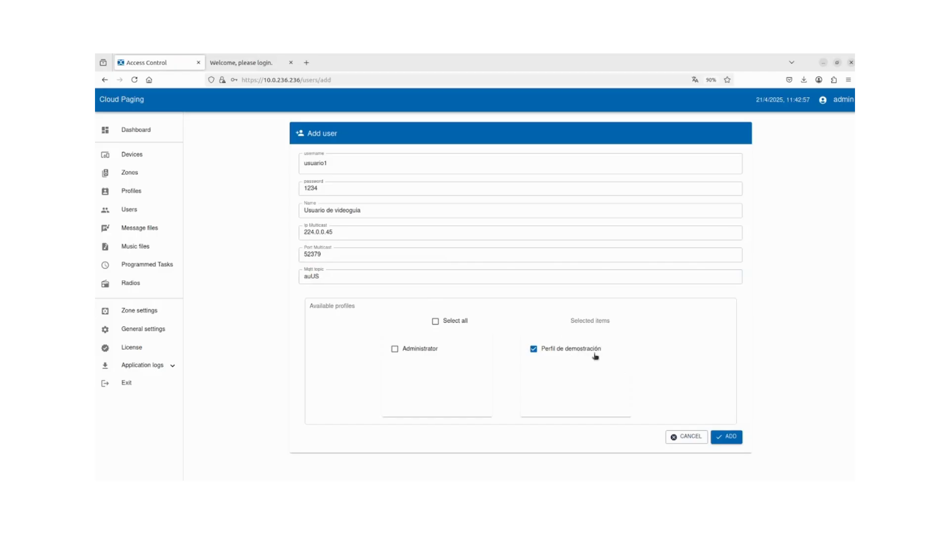
left_click(731, 438)
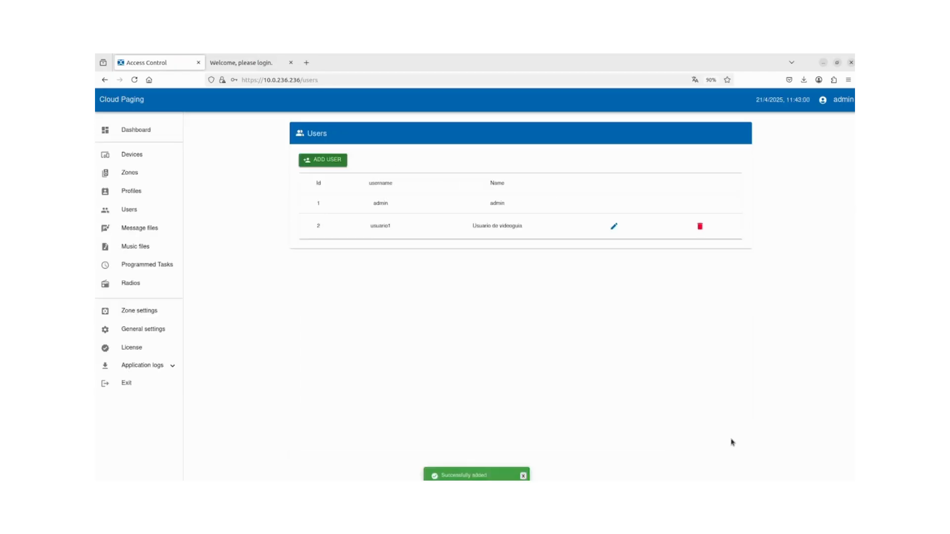
left_click(523, 471)
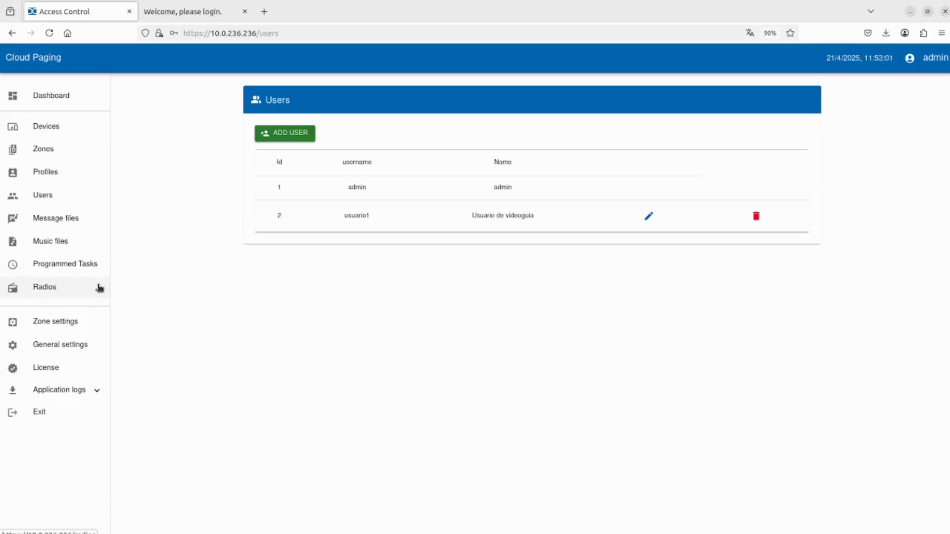
Open Message files to see the Fin-almuerzo and Almuerzo recordings.
left_click(71, 228)
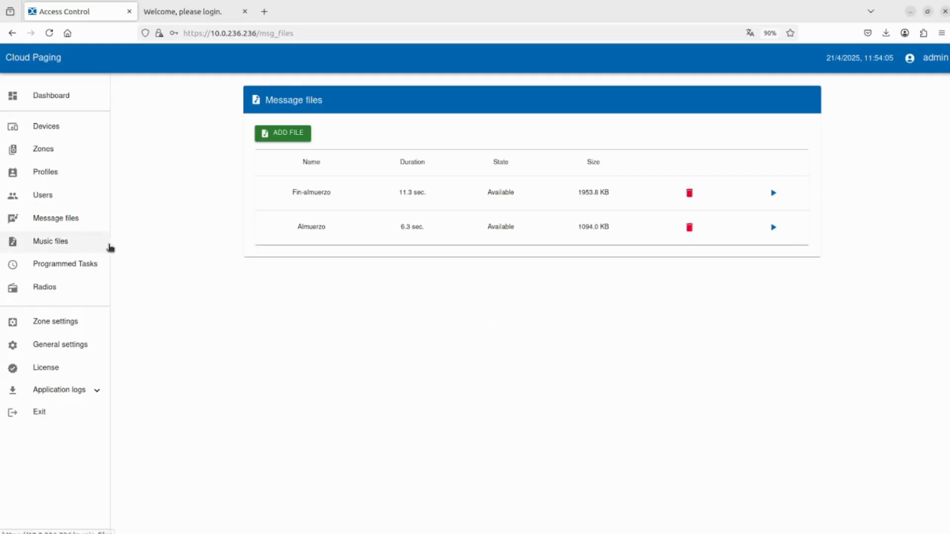
Browse Music files and Radios, then open Programmed Tasks.
left_click(74, 247)
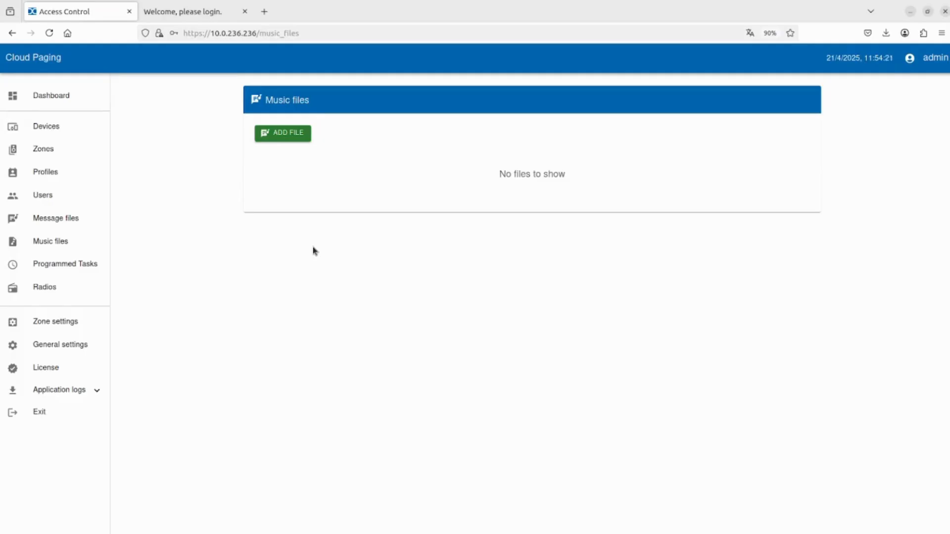
left_click(63, 287)
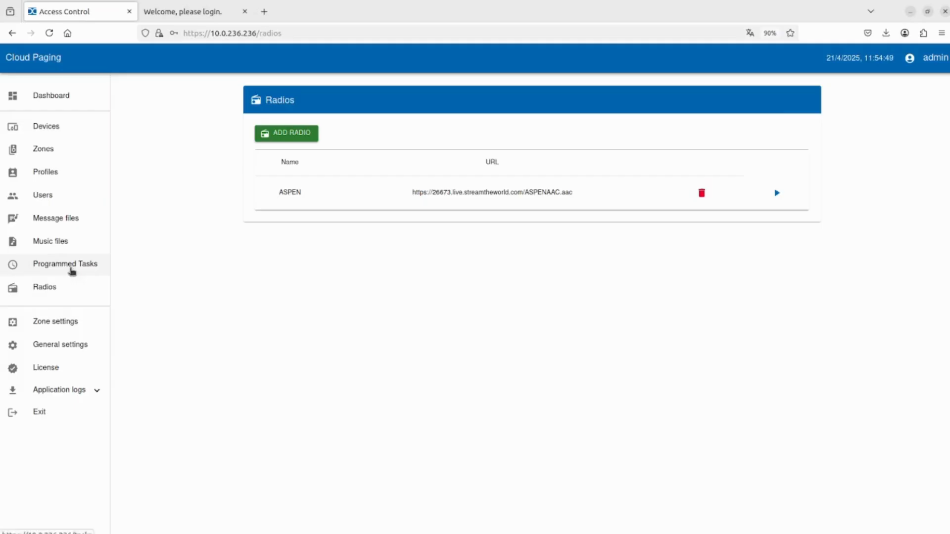
left_click(70, 266)
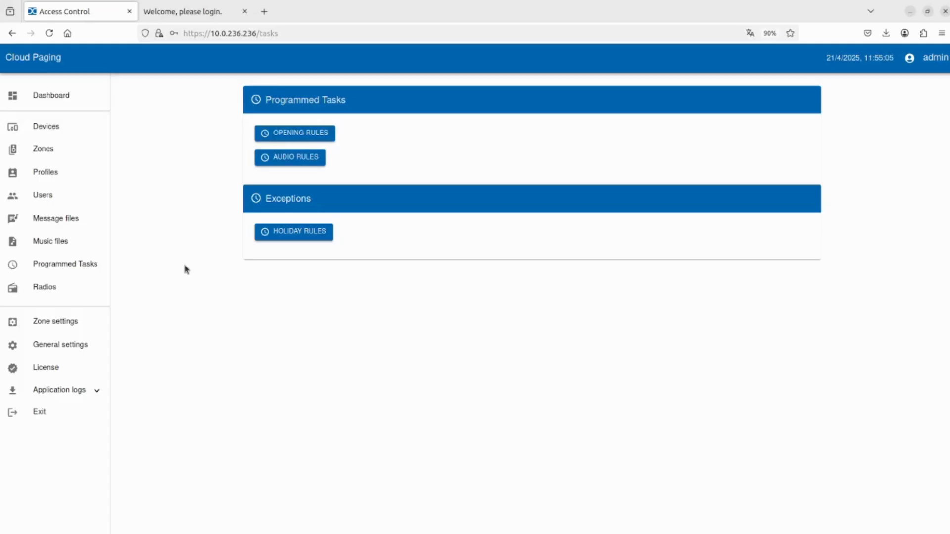
Start a new opening rule and name it 'Llamado de almuerzo'.
left_click(299, 135)
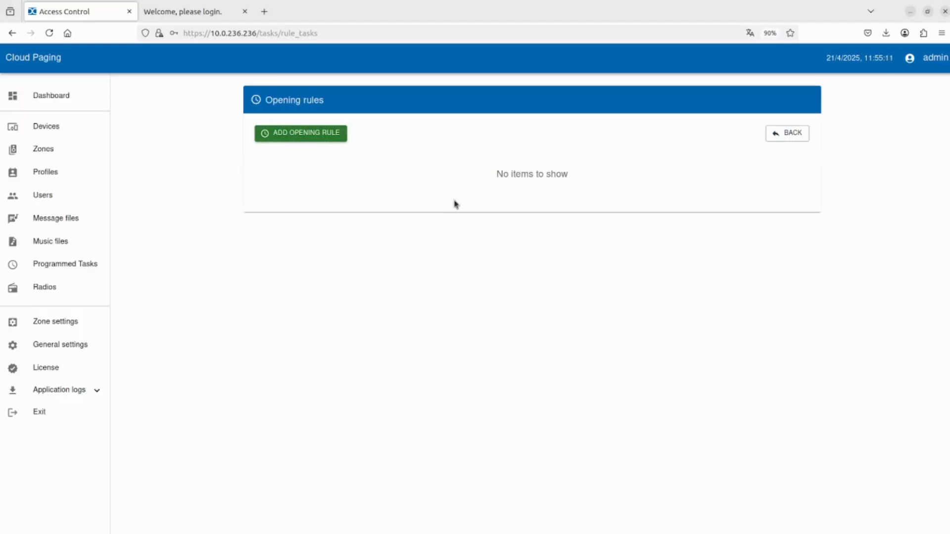
left_click(300, 134)
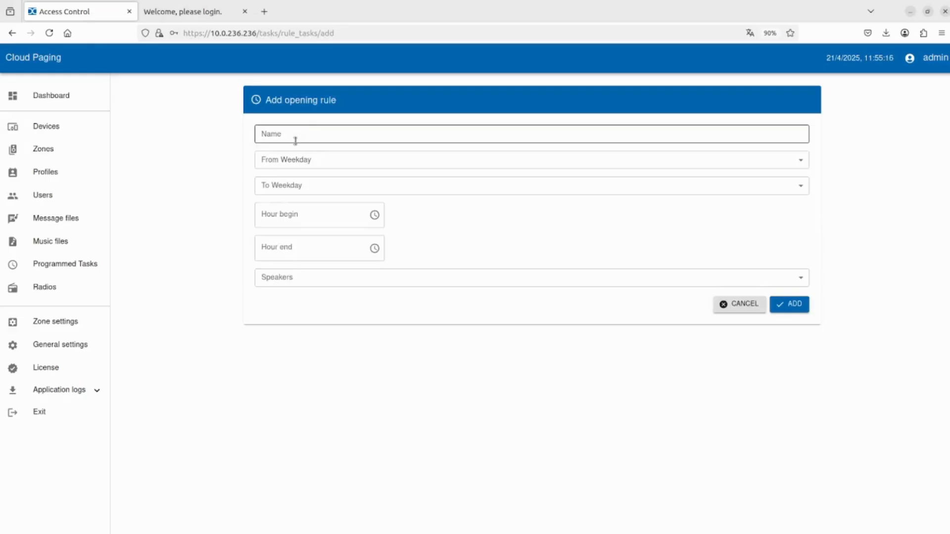
left_click(297, 134)
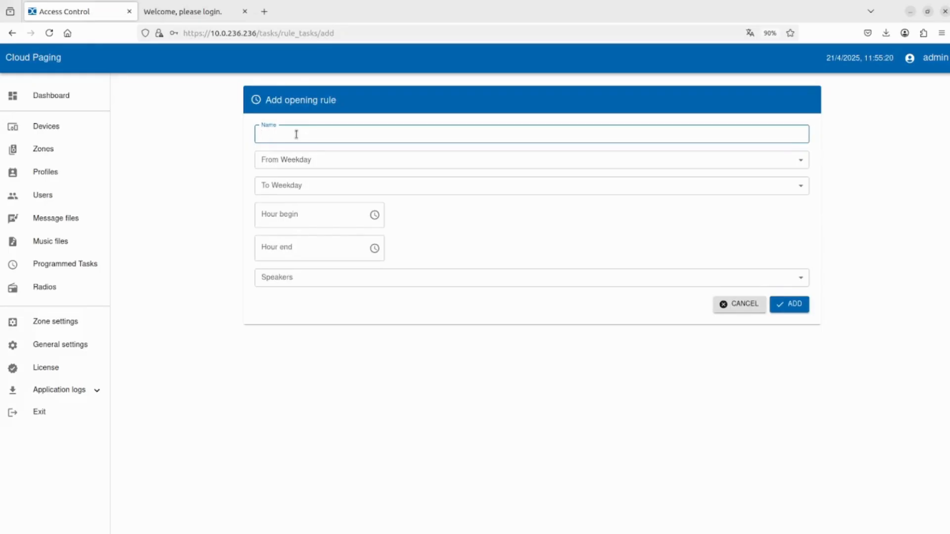
type("Al")
key("BackSpace")
key("BackSpace")
key("BackSpace")
key("BackSpace")
key("BackSpace")
key("BackSpace")
type("Llamado de almuerzo")
Make the opening rule run from Monday to Friday.
left_click(302, 166)
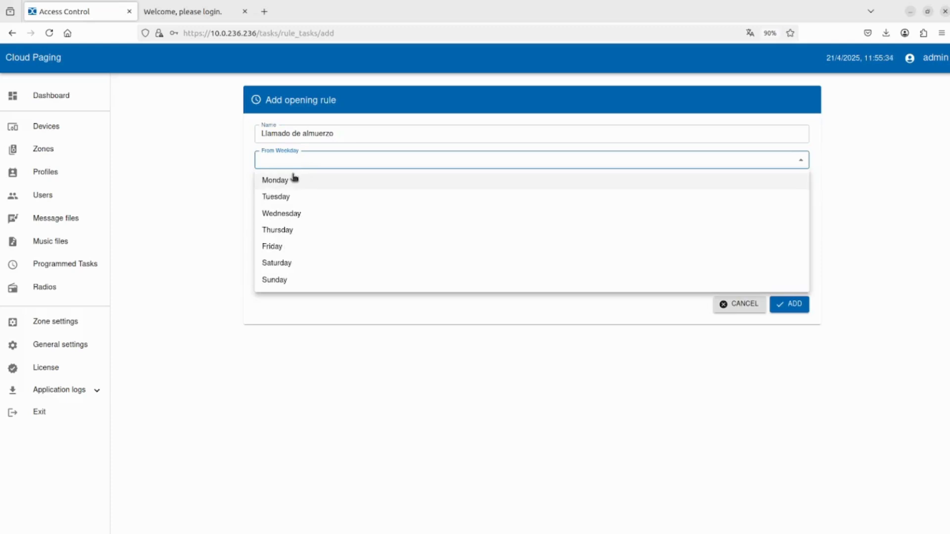
left_click(288, 181)
left_click(283, 191)
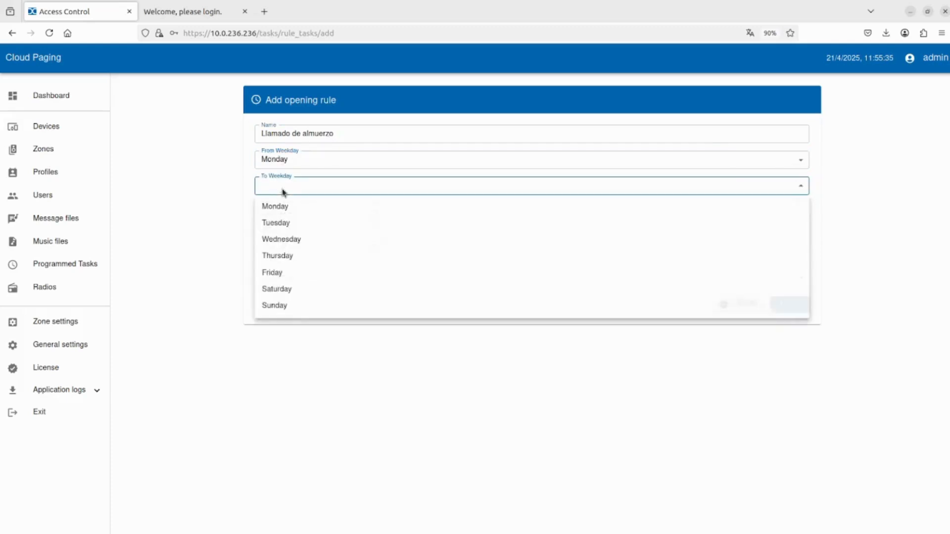
left_click(289, 272)
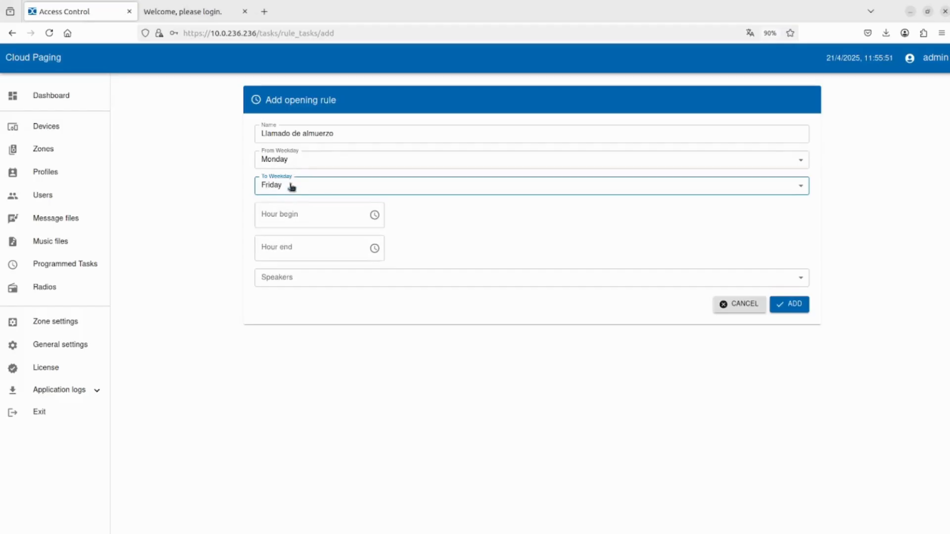
Rename the opening rule to 'Entrada distribución'.
left_click(272, 217)
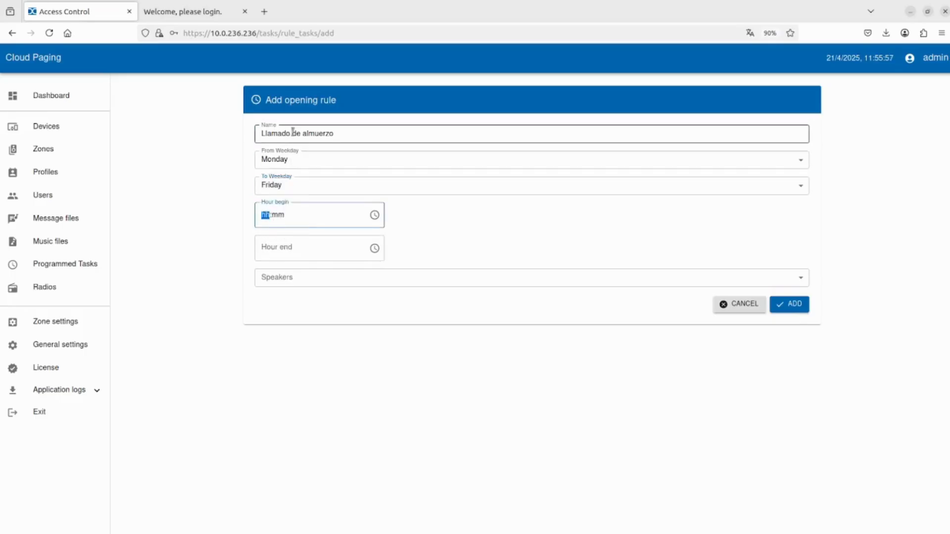
double_click(365, 134)
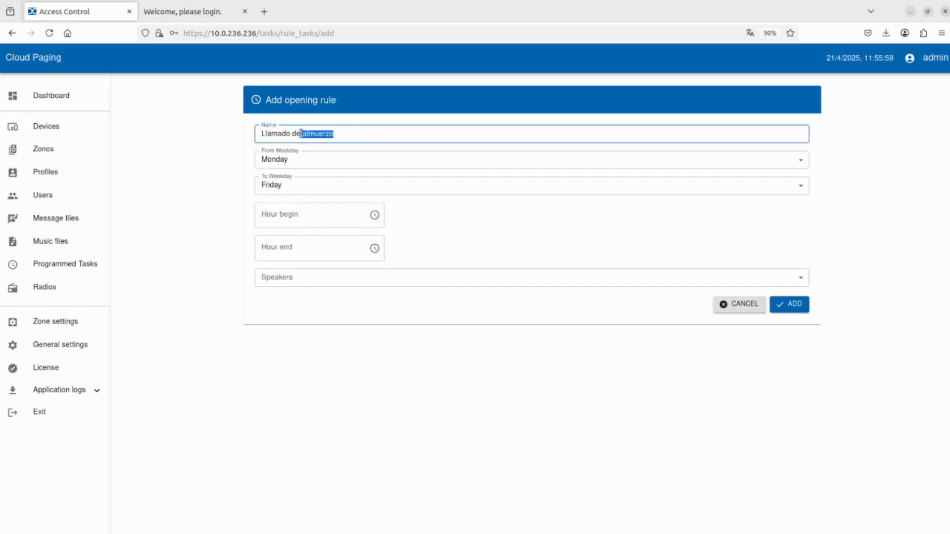
left_click_drag(339, 133, 253, 135)
type("E")
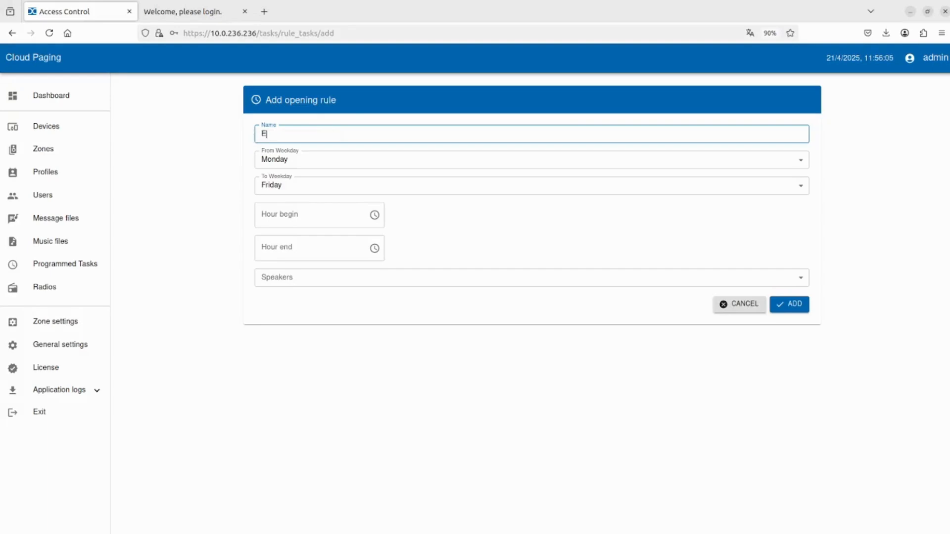
type("ntrada distribución")
Set the opening rule's hours from 07:50 to 08:30.
left_click(273, 218)
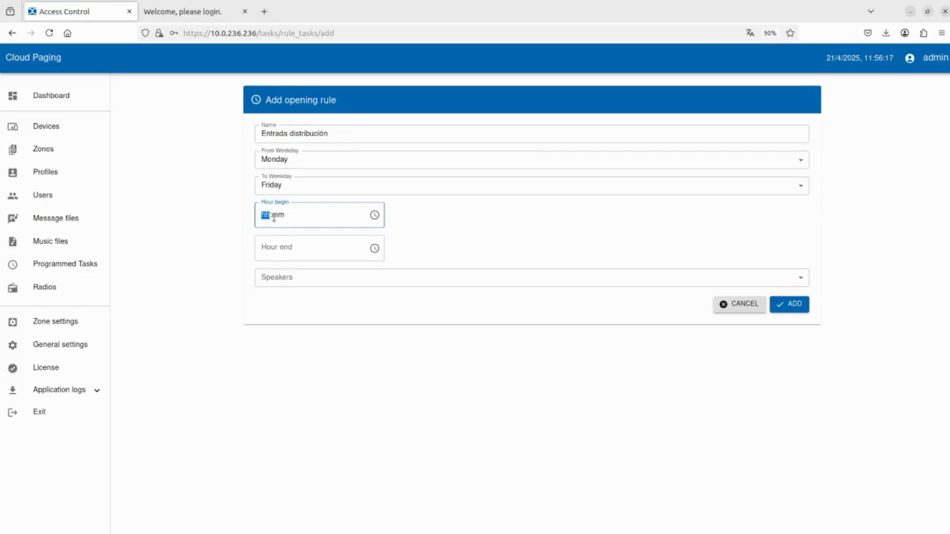
type("0750")
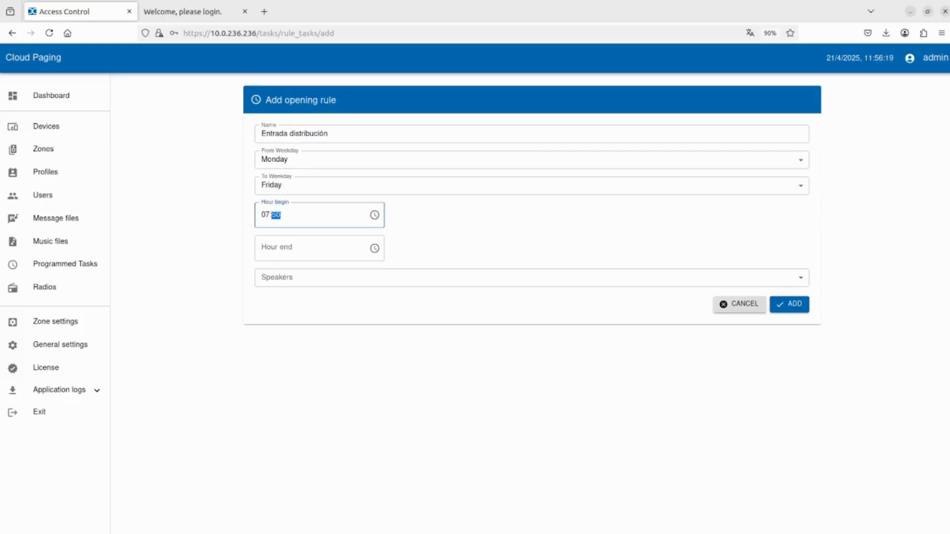
left_click(279, 249)
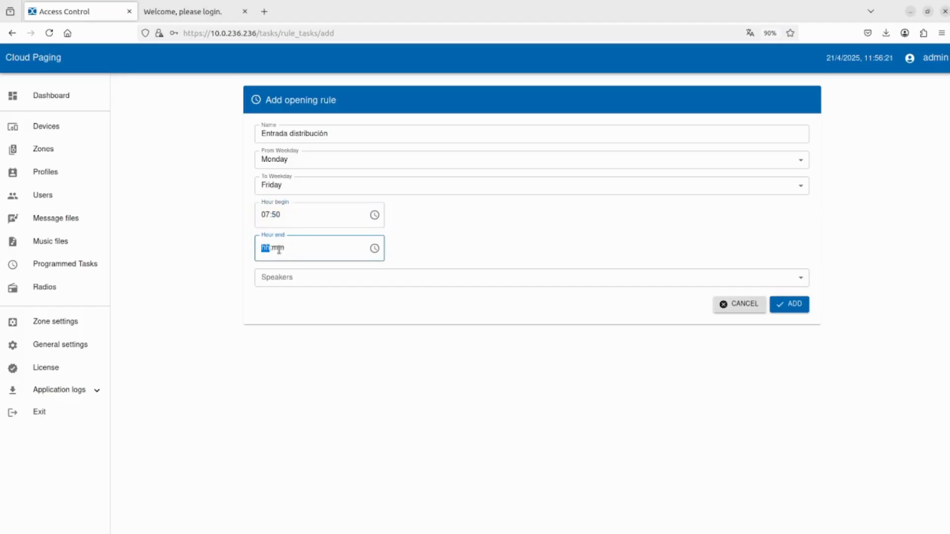
type("0830")
left_click(434, 240)
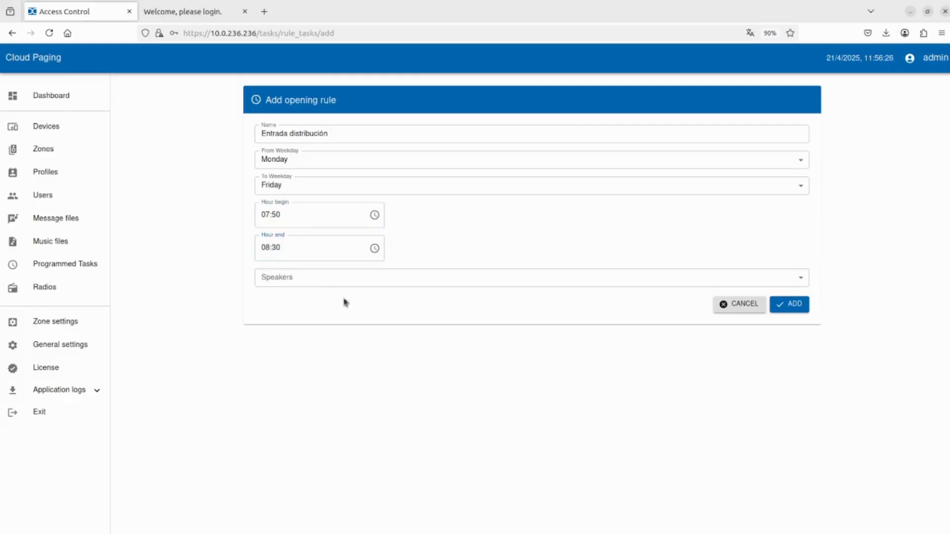
Assign the Frente de calle speaker to the rule and recheck the 08:30 end time.
left_click(290, 283)
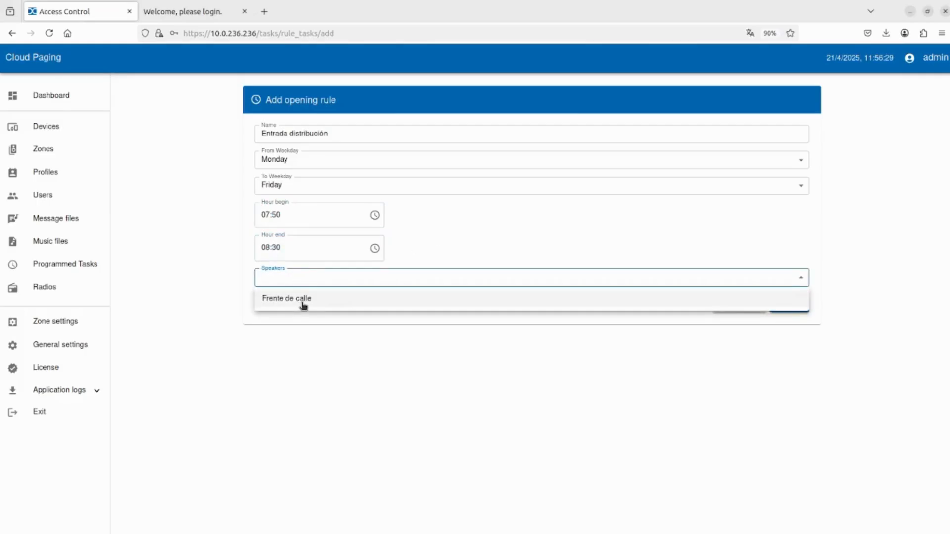
left_click(303, 300)
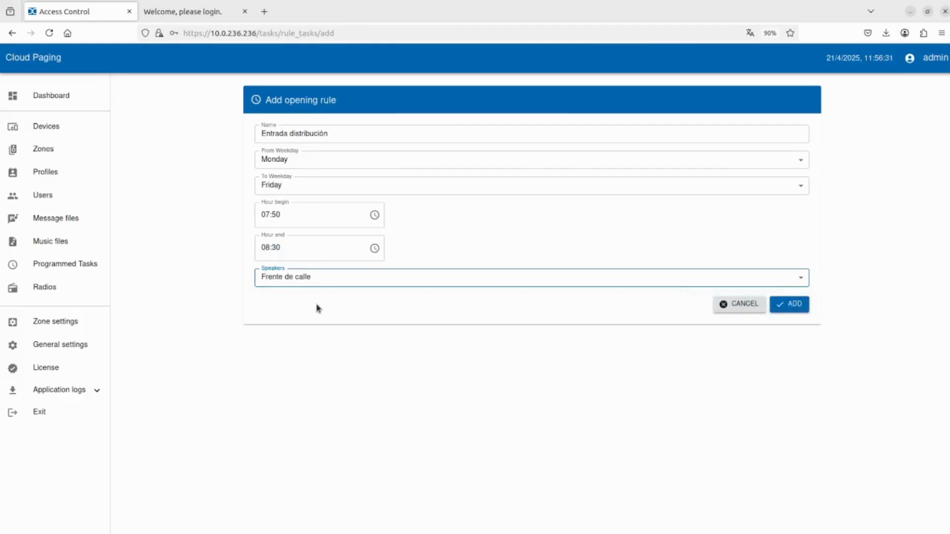
left_click(357, 363)
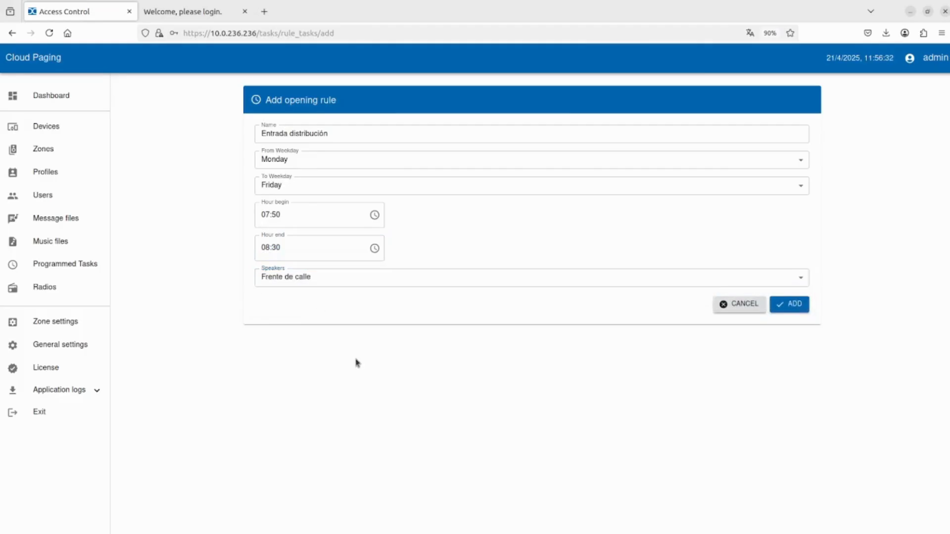
left_click(281, 247)
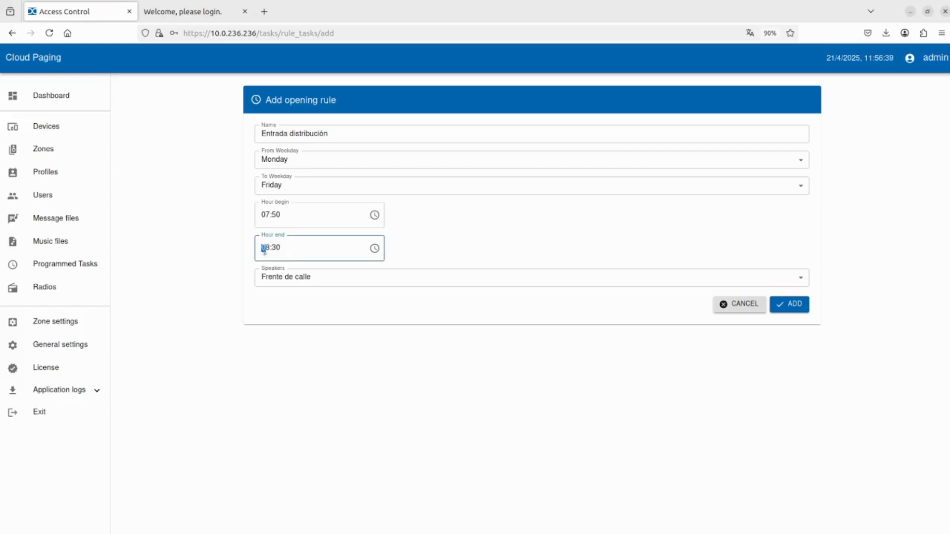
left_click_drag(263, 249, 281, 248)
left_click(285, 247)
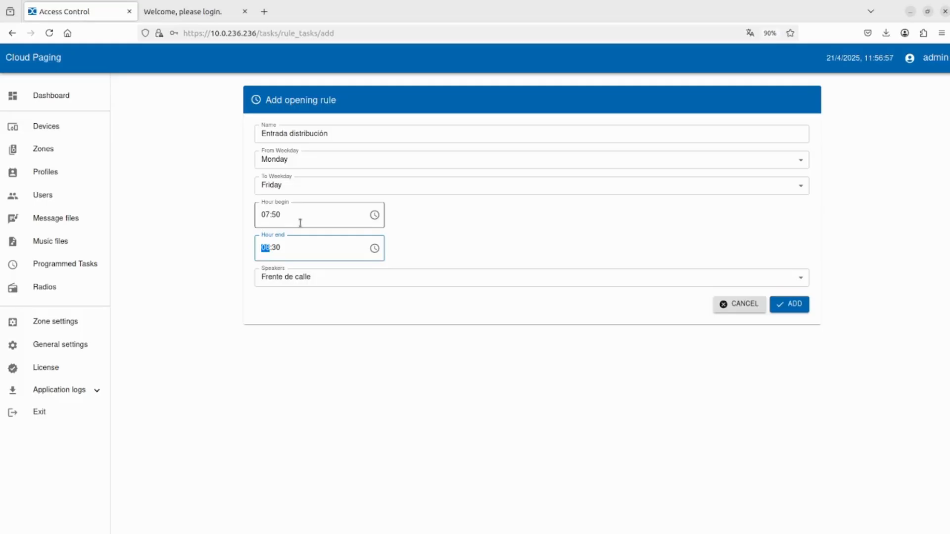
Save the Entrada distribución rule, check its time range, and return to Programmed Tasks.
left_click(790, 303)
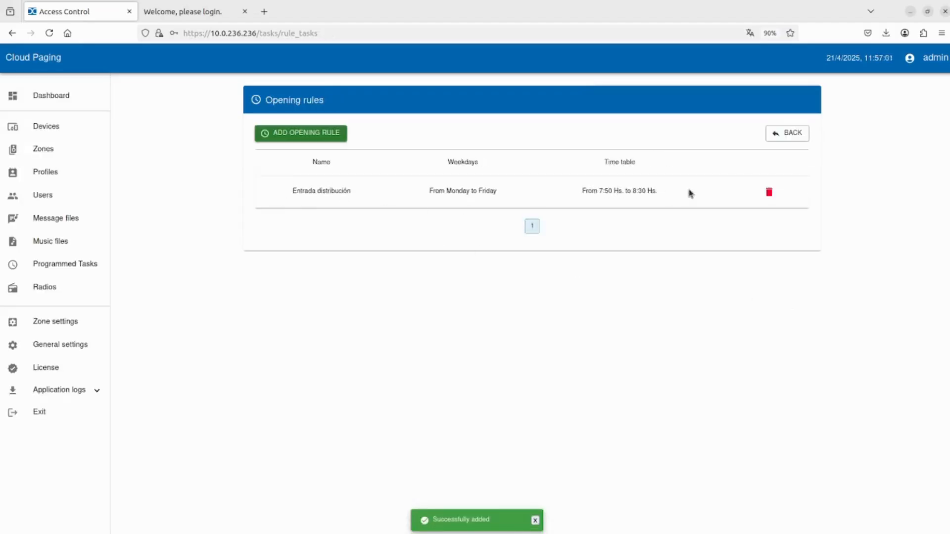
left_click_drag(689, 193, 284, 191)
left_click(356, 189)
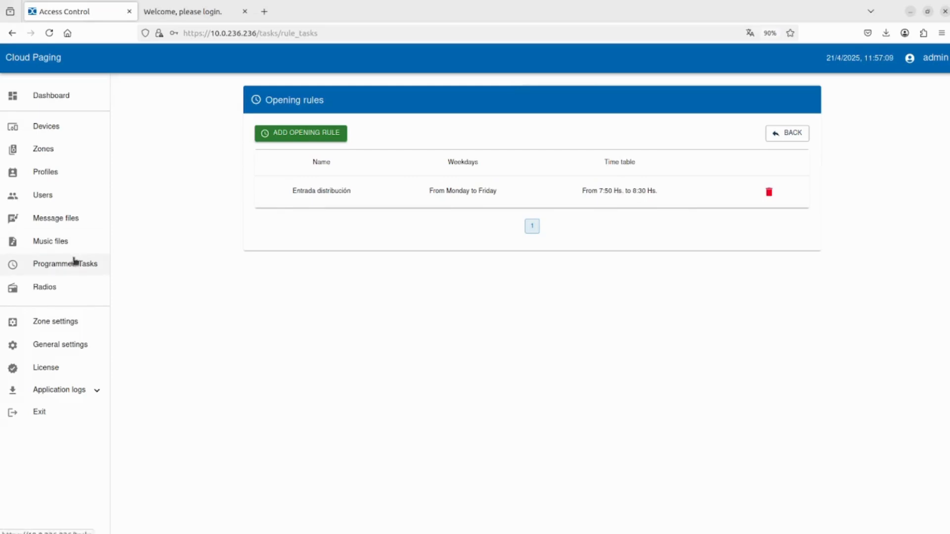
left_click(74, 261)
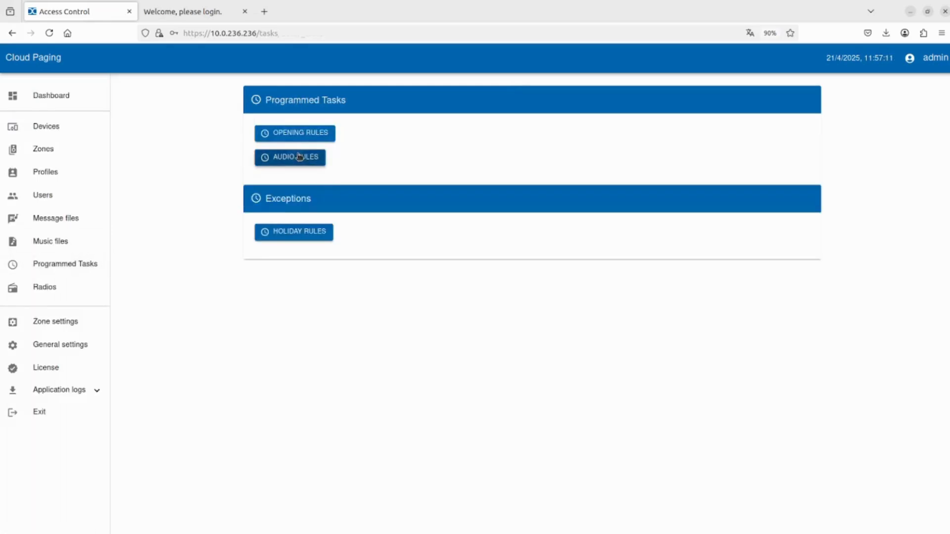
Start a new audio rule named 'Llamada a almorzar'.
left_click(301, 157)
left_click(301, 139)
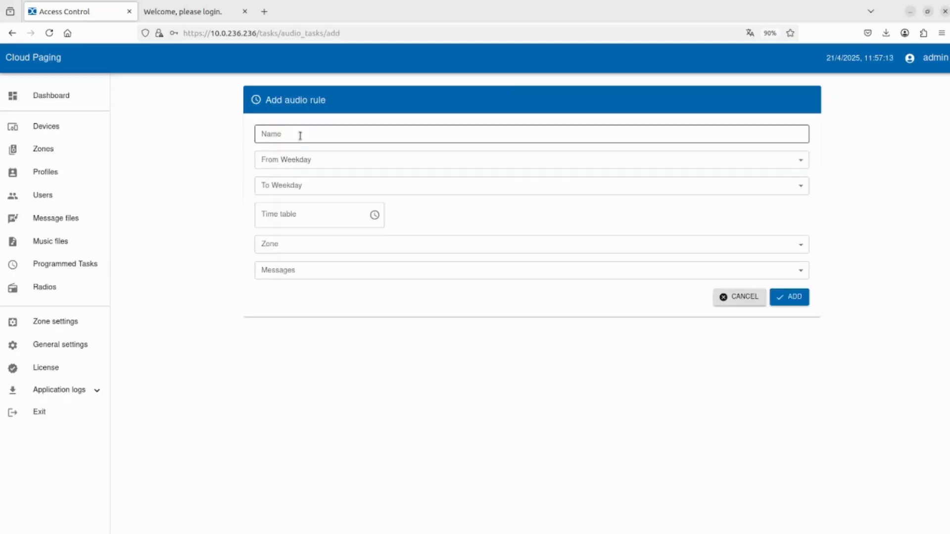
left_click(300, 136)
type("4")
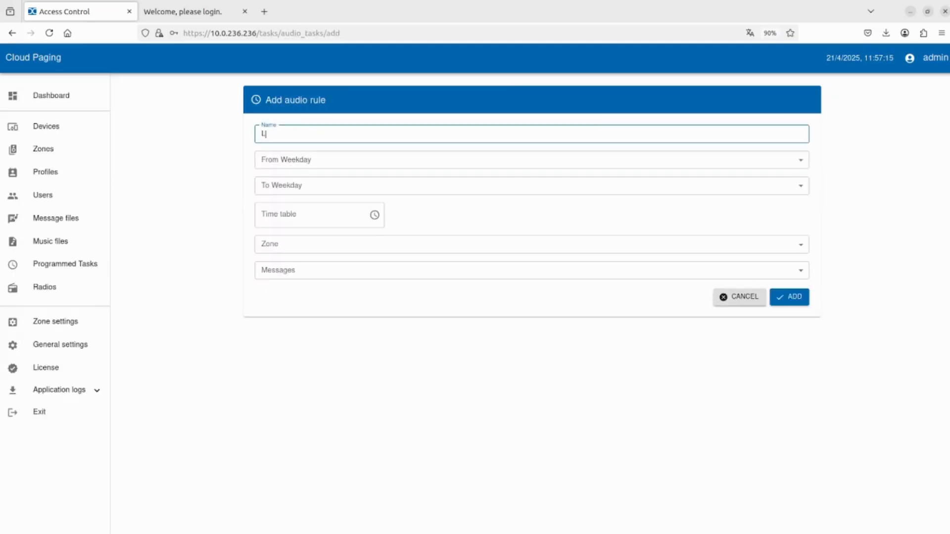
type("lamad")
key("BackSpace")
type("de")
key("BackSpace")
key("BackSpace")
type("a almorzar")
Schedule the audio rule Monday to Friday at 13:30.
left_click(282, 154)
left_click(299, 187)
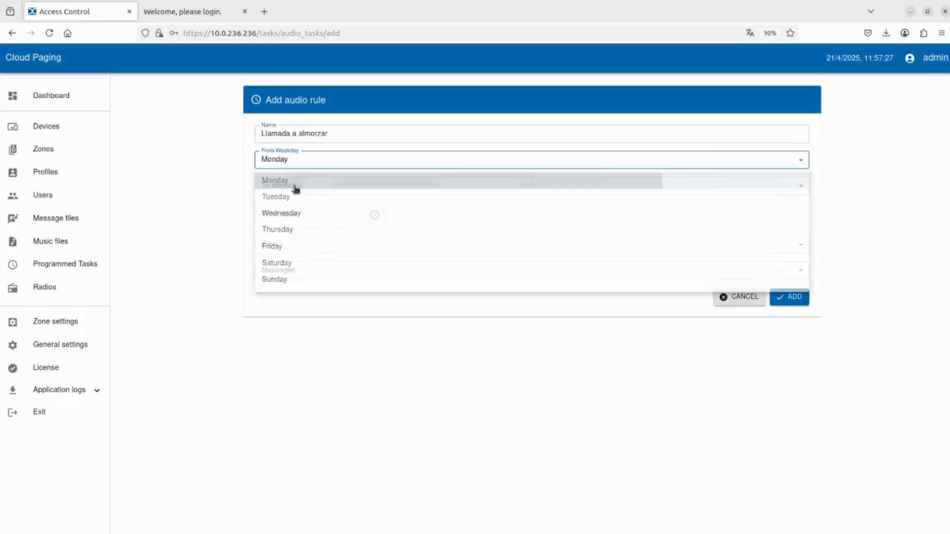
left_click(291, 191)
left_click(280, 272)
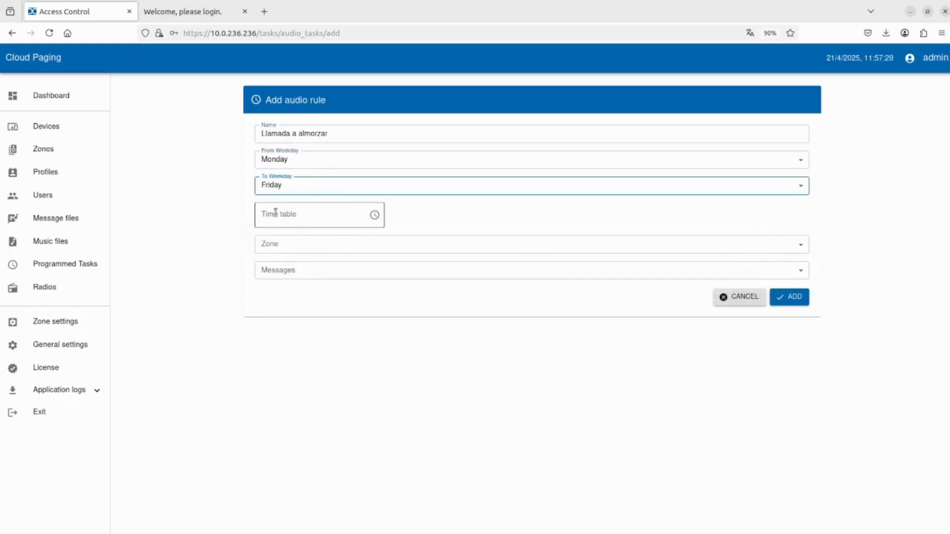
left_click(276, 212)
type("130")
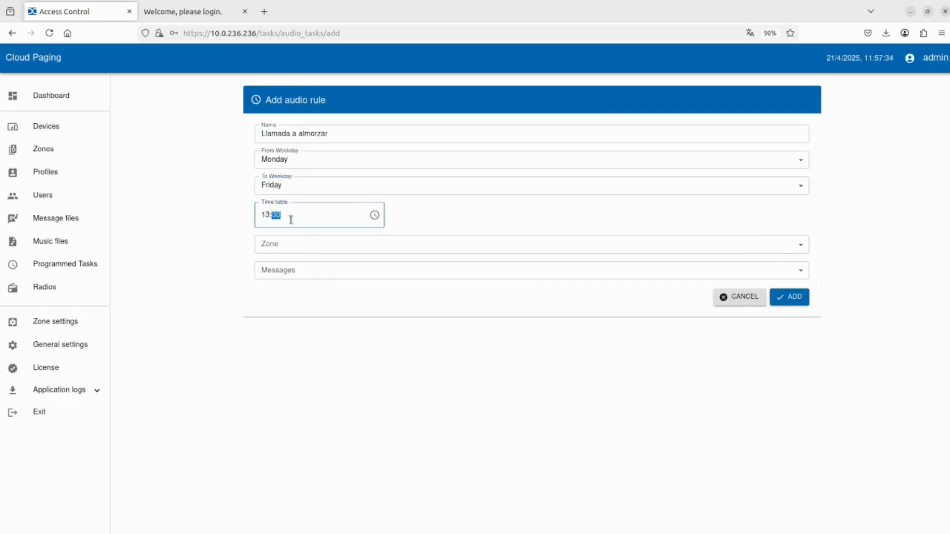
Target the Zona de la calle zone with the Almuerzo message.
left_click(298, 244)
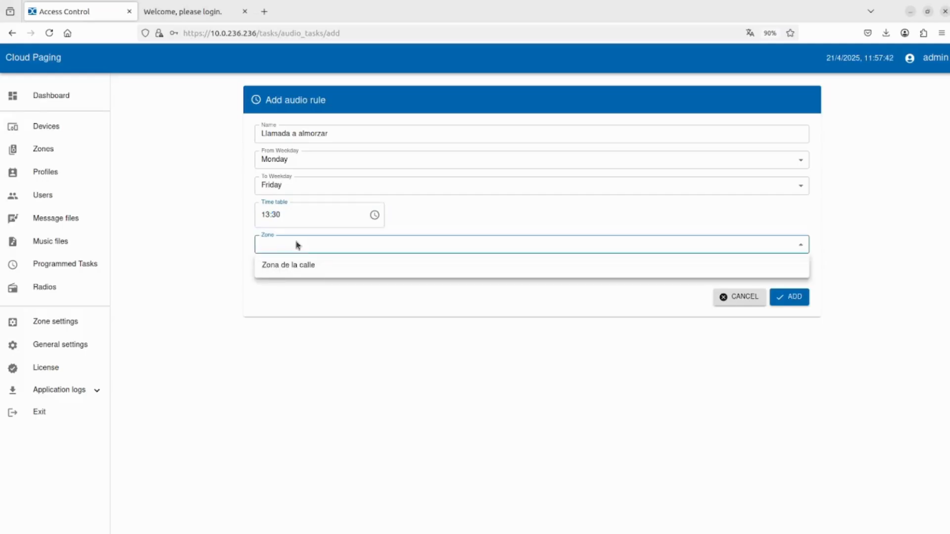
left_click(301, 268)
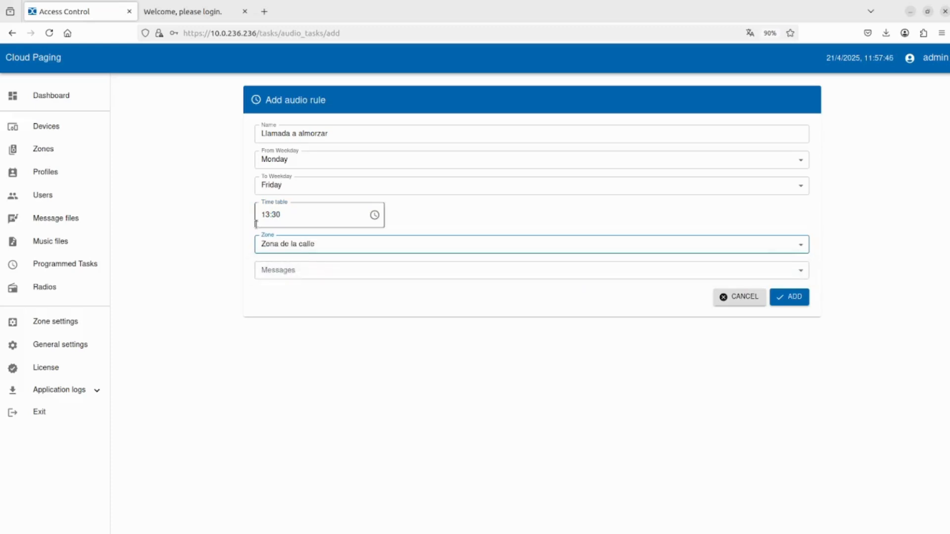
left_click(301, 270)
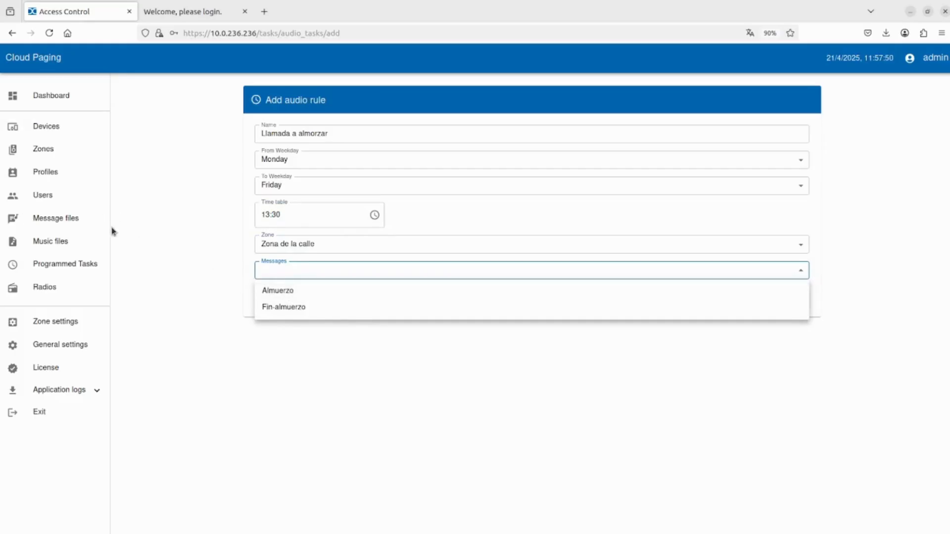
left_click(276, 292)
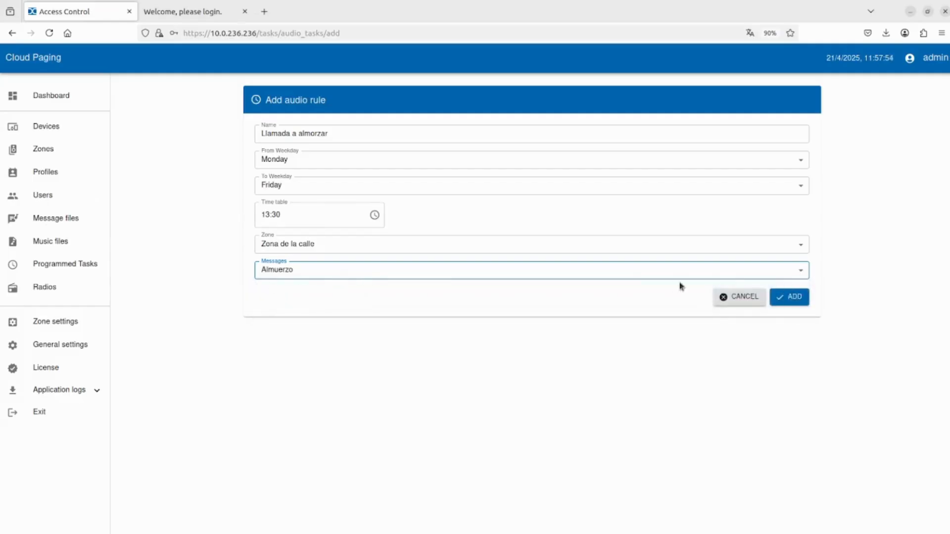
Save the audio rule, check its 13:30 entry, and return to Programmed Tasks.
left_click(789, 297)
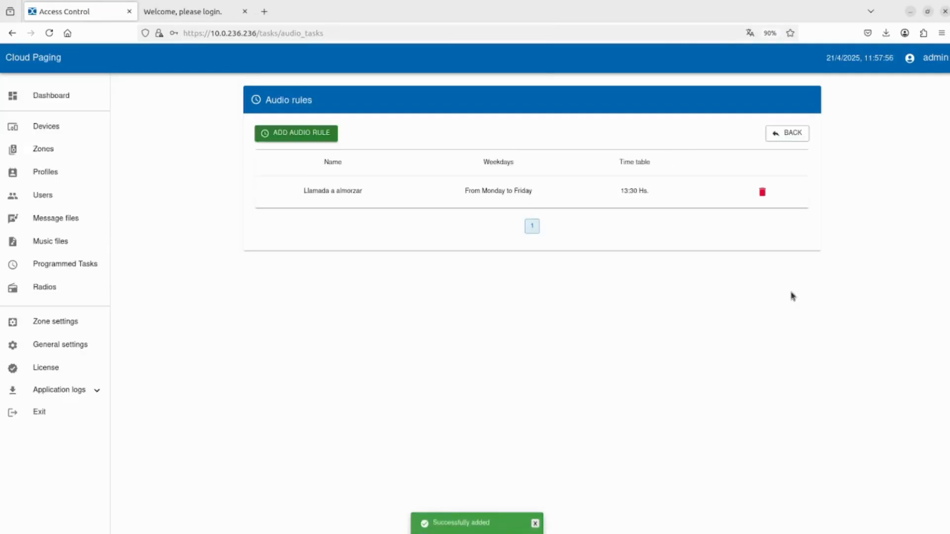
left_click_drag(658, 191, 302, 191)
left_click(390, 191)
left_click_drag(657, 192, 615, 193)
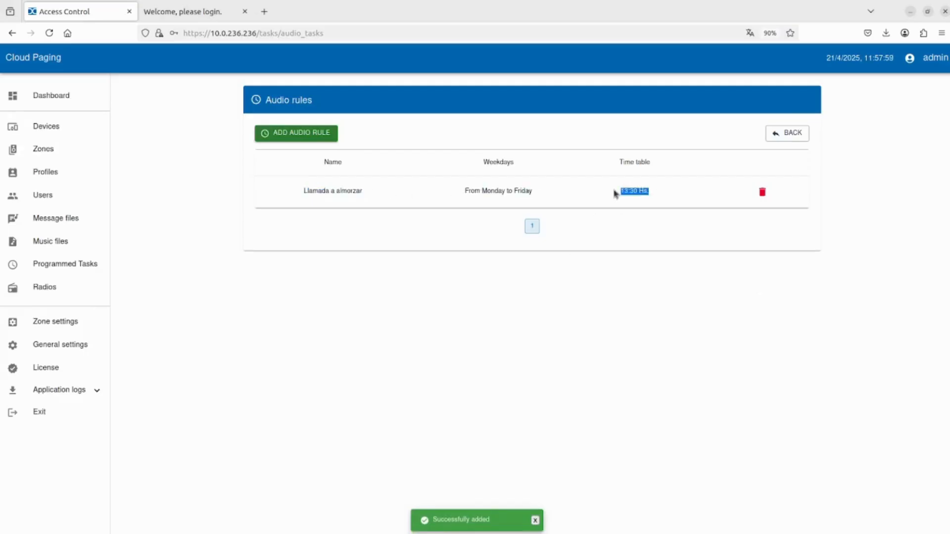
left_click(545, 191)
left_click_drag(370, 195, 299, 190)
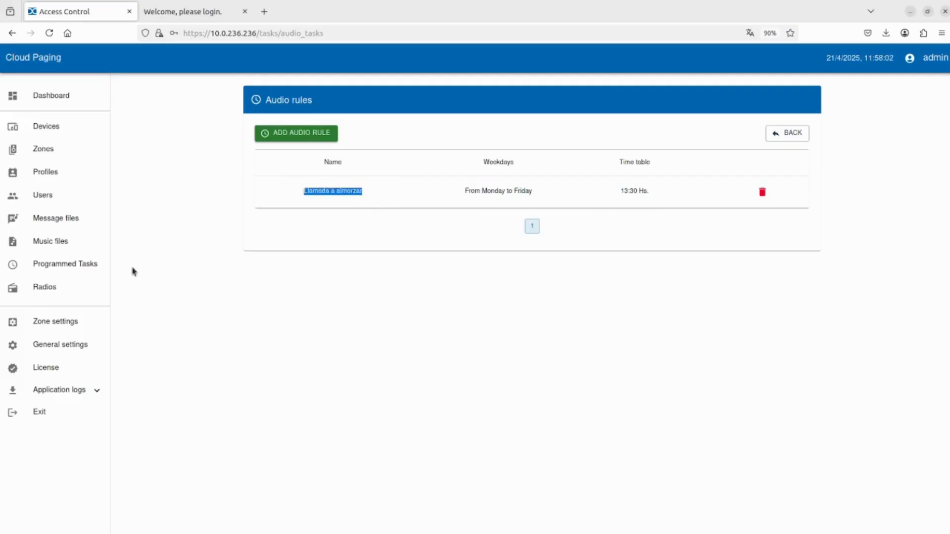
left_click(71, 266)
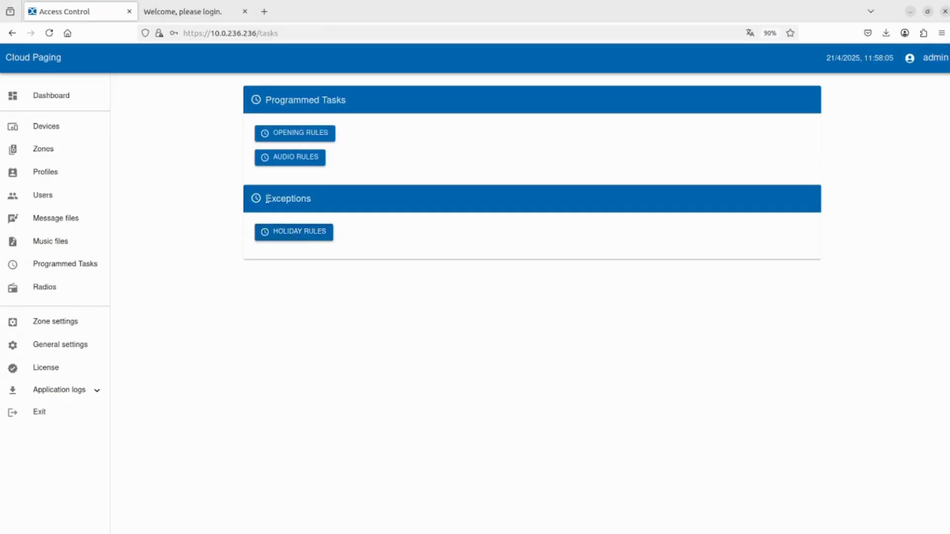
Open the empty Holiday rules list and its Add holiday exception form.
left_click(295, 240)
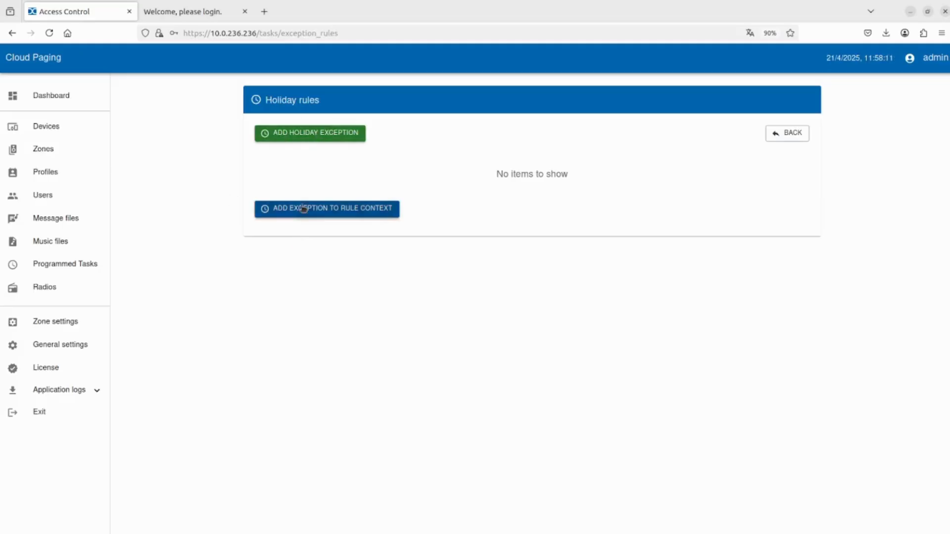
left_click(285, 208)
Create holiday exception 'Día del trabajador' dated May 1, 2025.
left_click(327, 140)
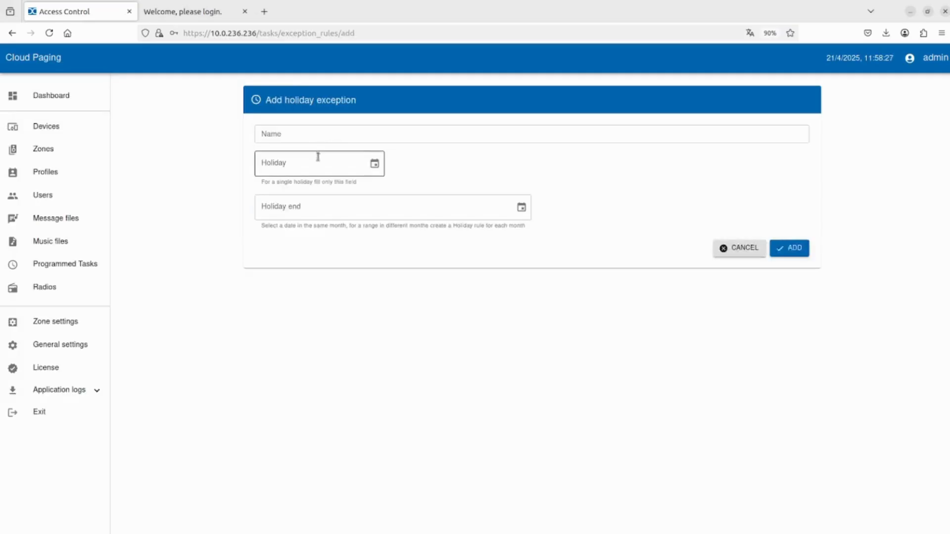
left_click(297, 136)
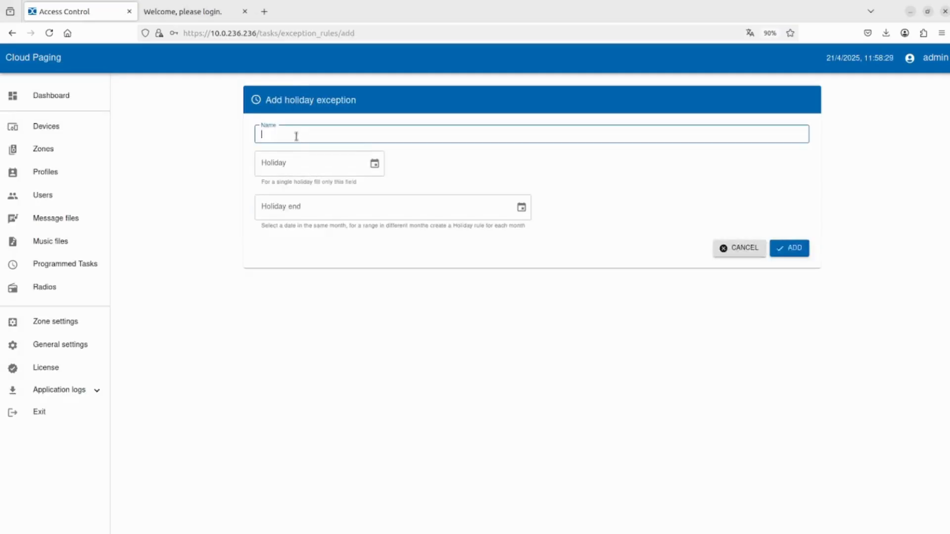
type("Día del trabajador")
left_click(374, 165)
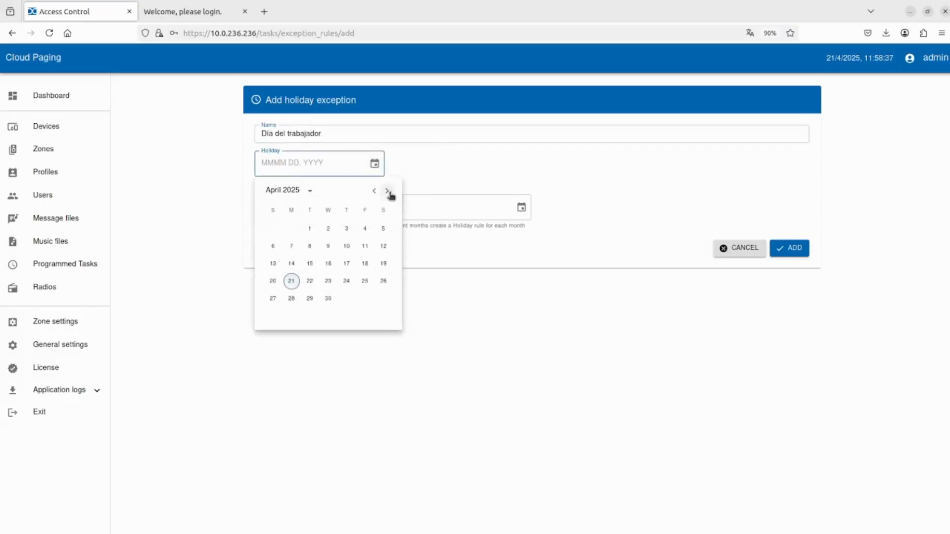
left_click(387, 191)
left_click(346, 230)
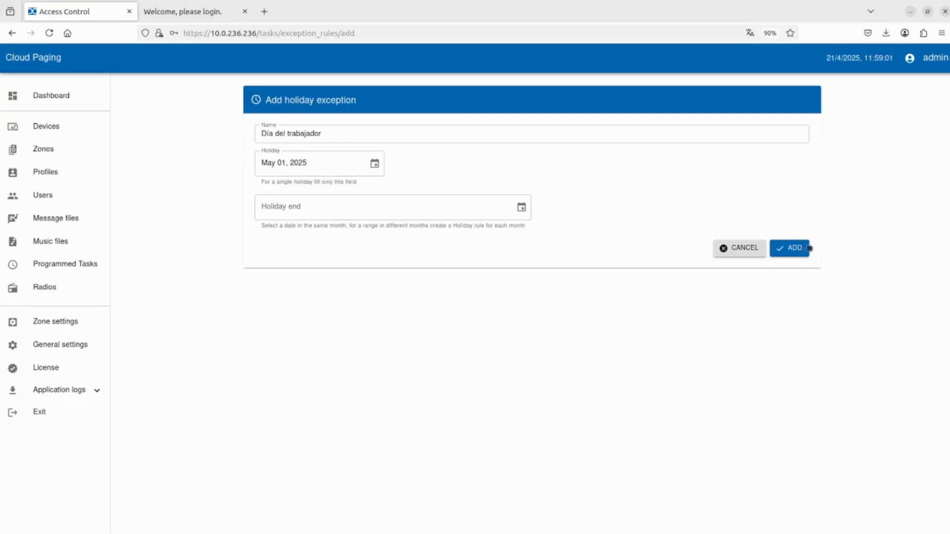
Save the holiday exception, check its entry, and open the exception-to-rule-context form.
left_click(799, 249)
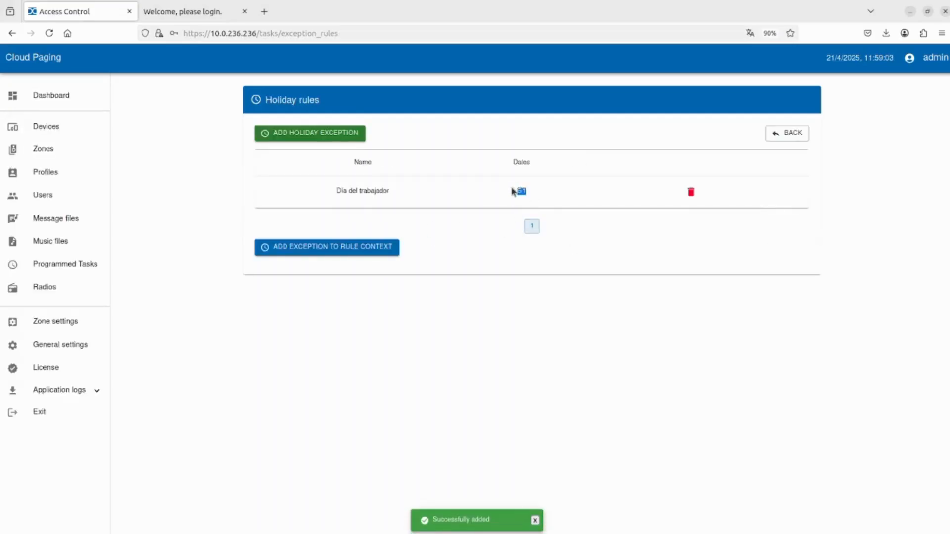
left_click_drag(399, 197, 319, 192)
left_click(434, 206)
left_click(366, 247)
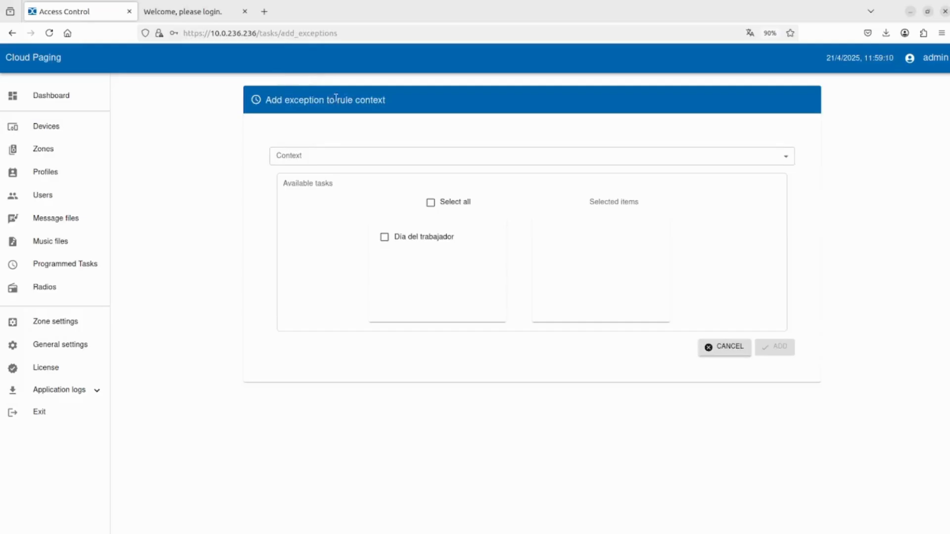
Pick the Frente de calle context with Día del trabajador, then cancel back to Holiday rules.
left_click(324, 159)
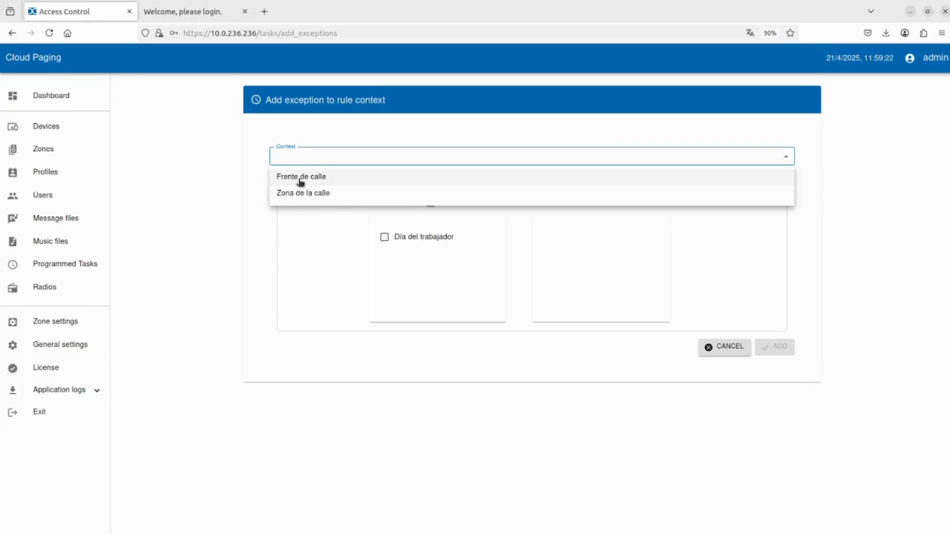
left_click(360, 177)
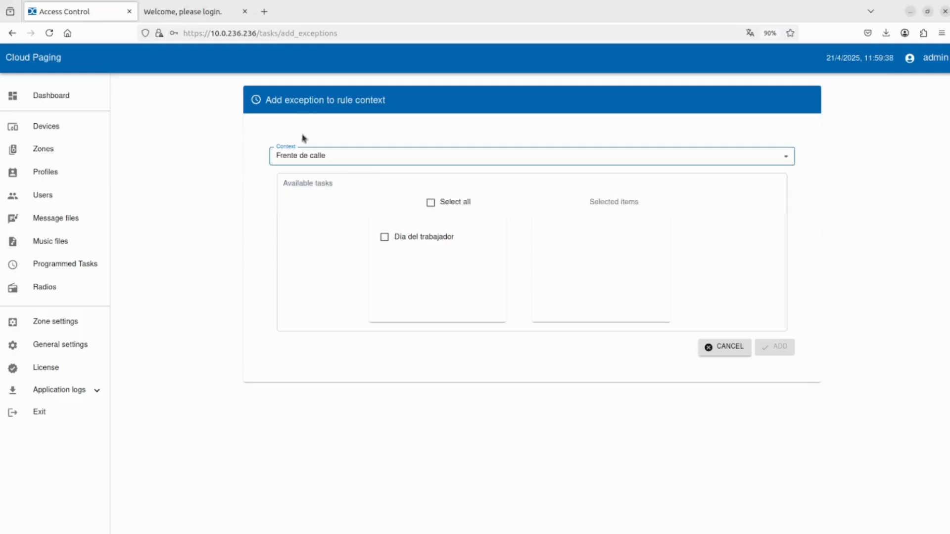
left_click(385, 237)
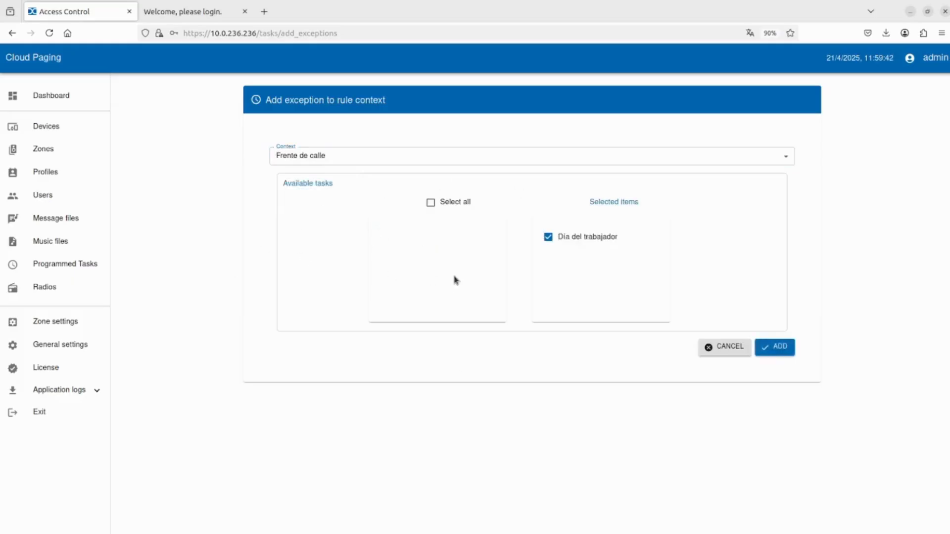
left_click(774, 348)
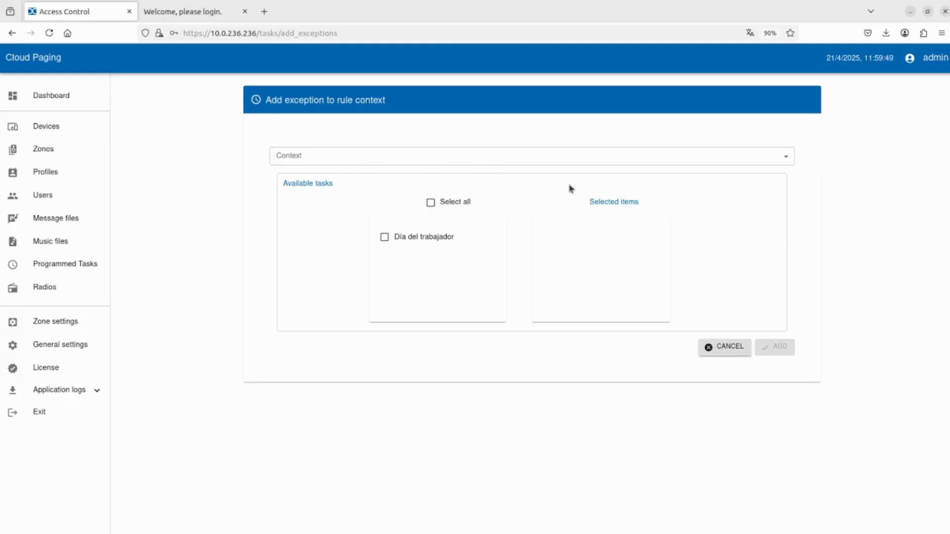
left_click(729, 348)
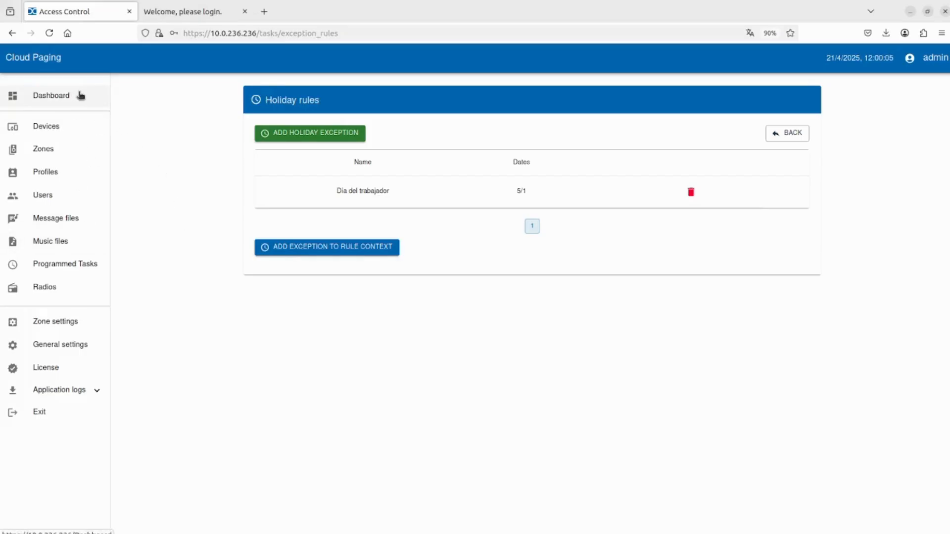
Log in to the Surix speaker, confirm MQTT connected, and clear and pause the monitor log.
left_click(170, 19)
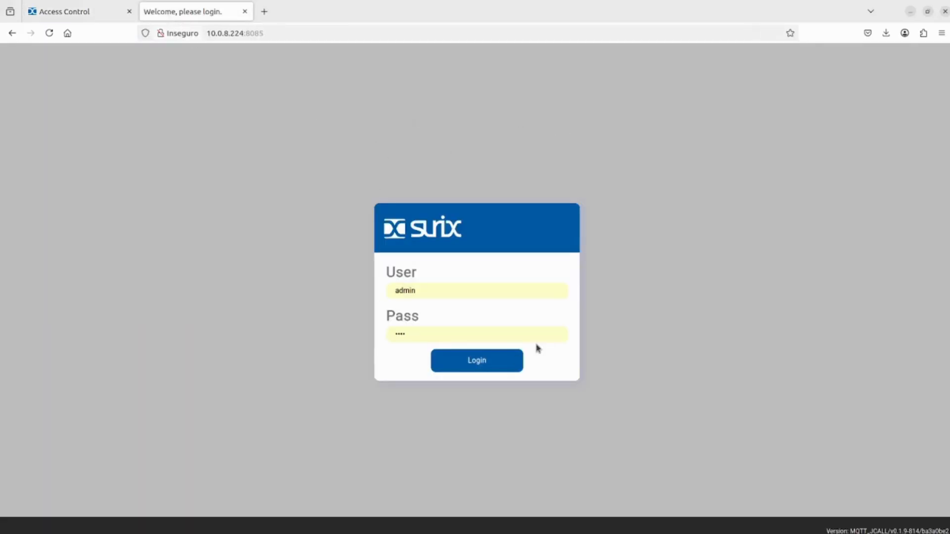
left_click(461, 364)
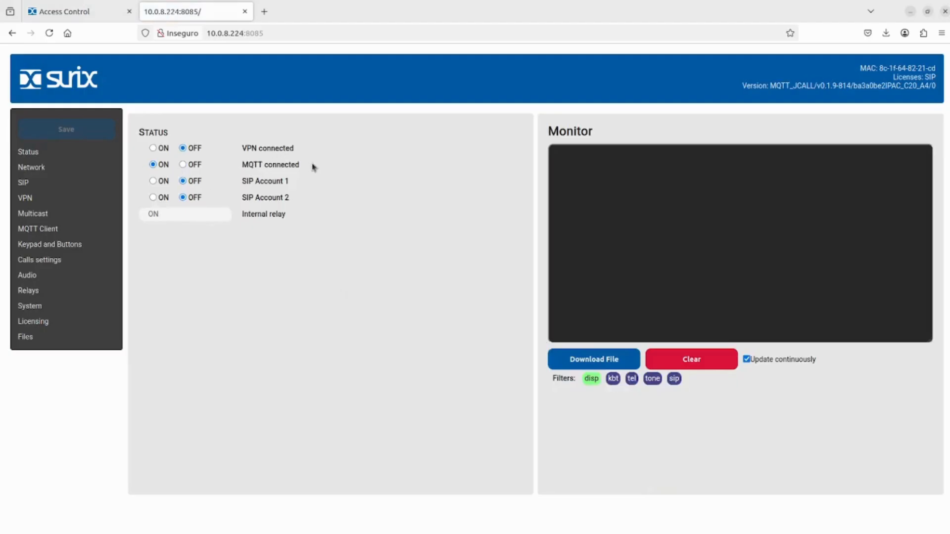
left_click_drag(312, 164, 132, 165)
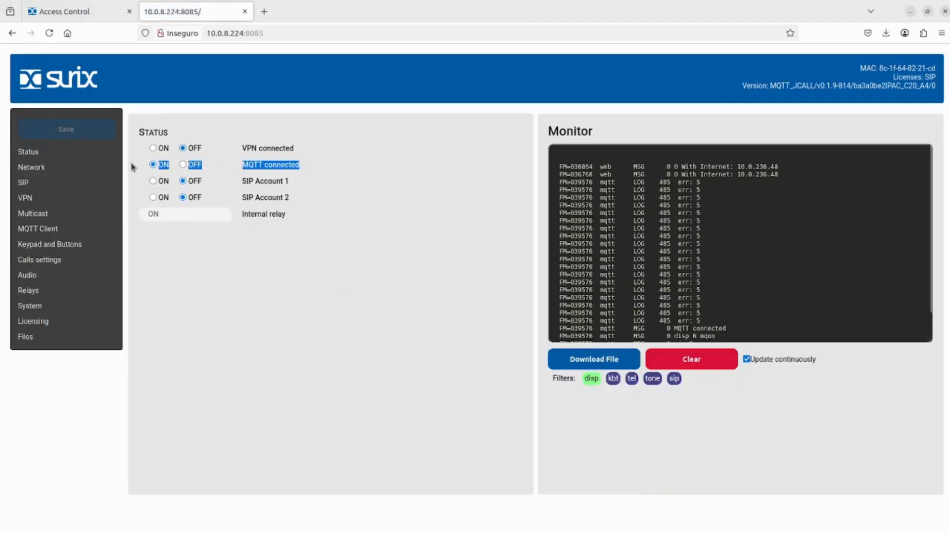
left_click(695, 366)
left_click(747, 359)
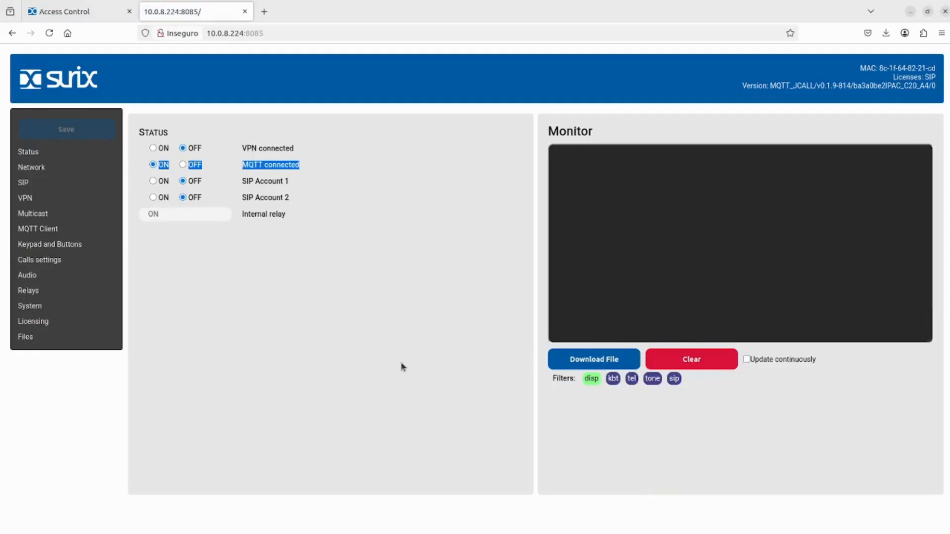
left_click(239, 224)
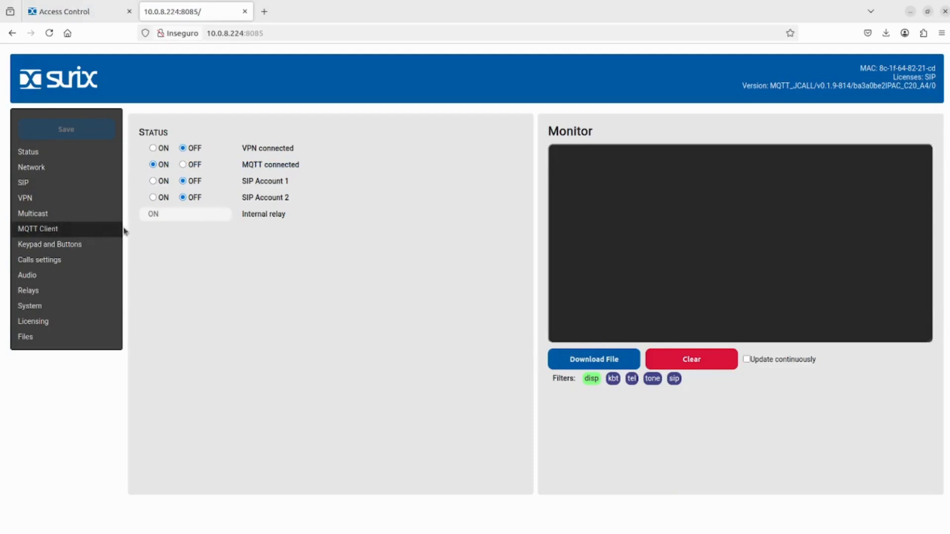
Review the MQTT client's server 10.0.236.236, port 1883, connection options and $MAC credentials.
left_click(45, 230)
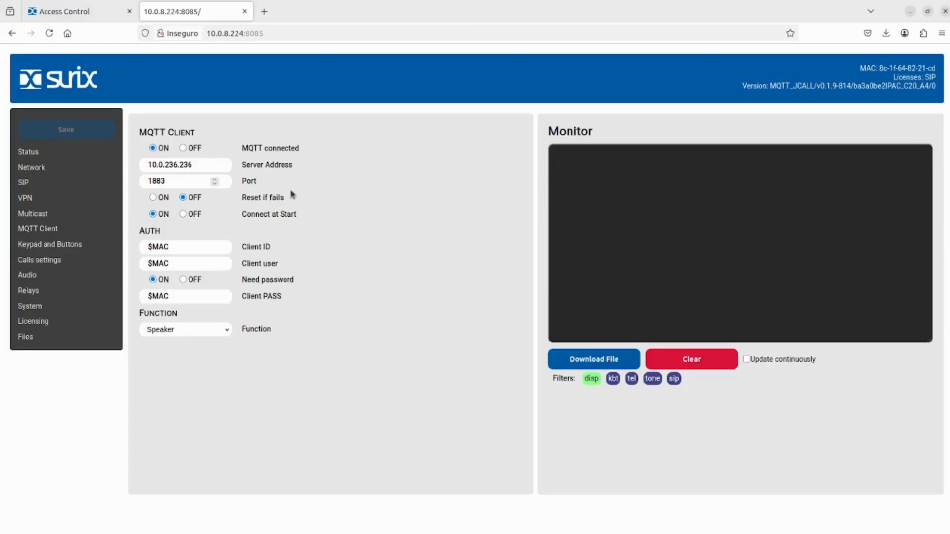
left_click_drag(200, 166, 147, 164)
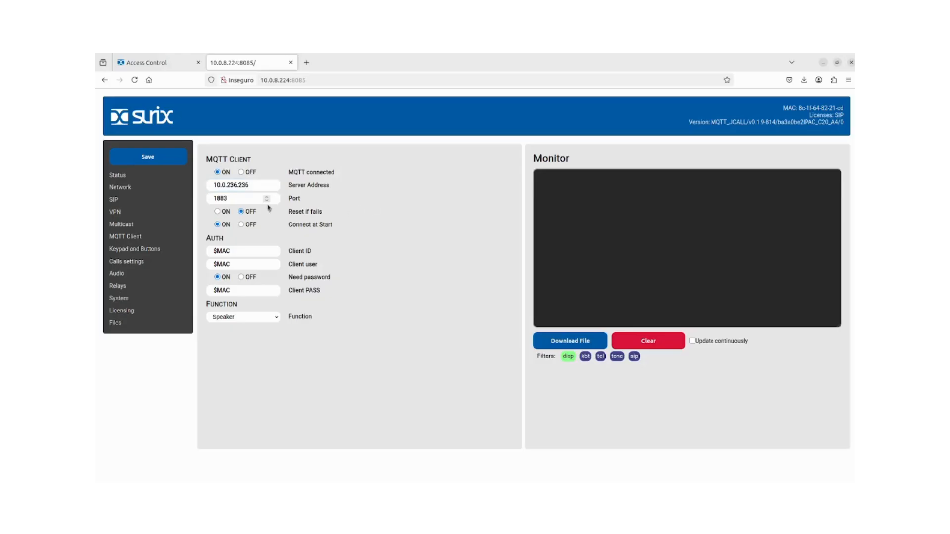
left_click_drag(168, 181, 134, 185)
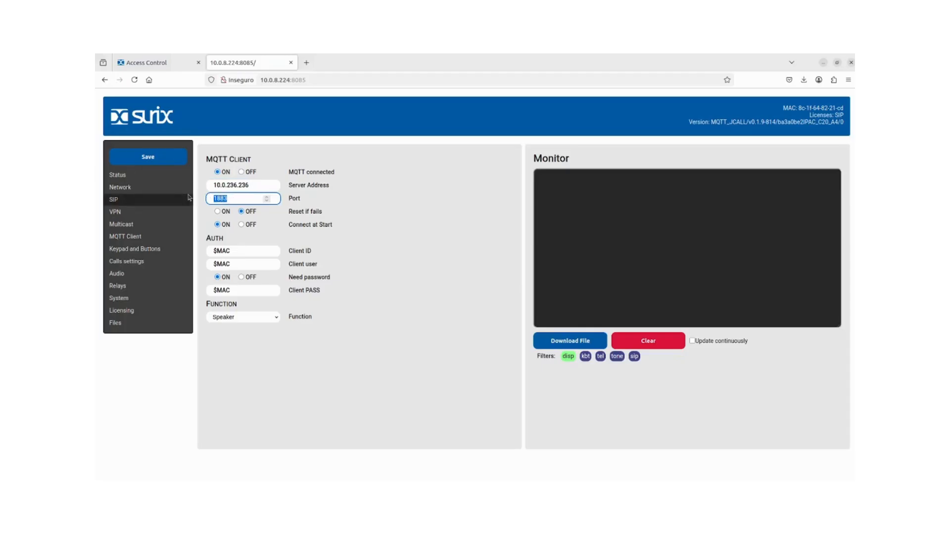
left_click(313, 204)
left_click_drag(324, 212, 288, 212)
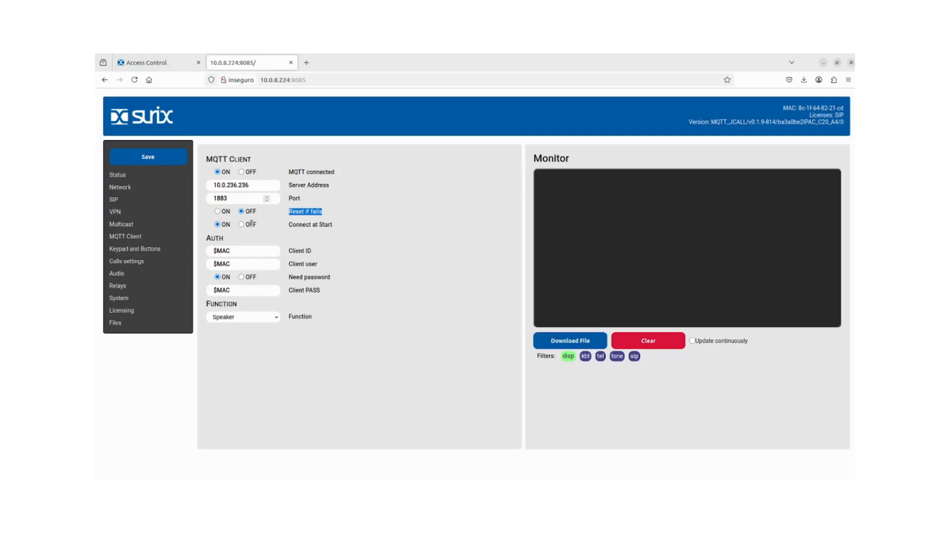
left_click_drag(337, 226, 288, 226)
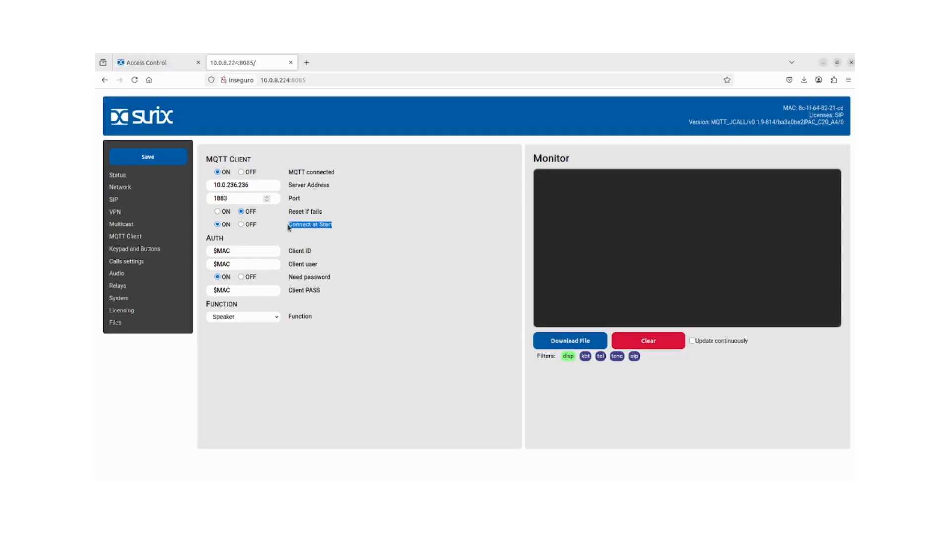
left_click(348, 221)
left_click_drag(206, 239, 229, 252)
left_click(347, 256)
left_click_drag(237, 252, 208, 289)
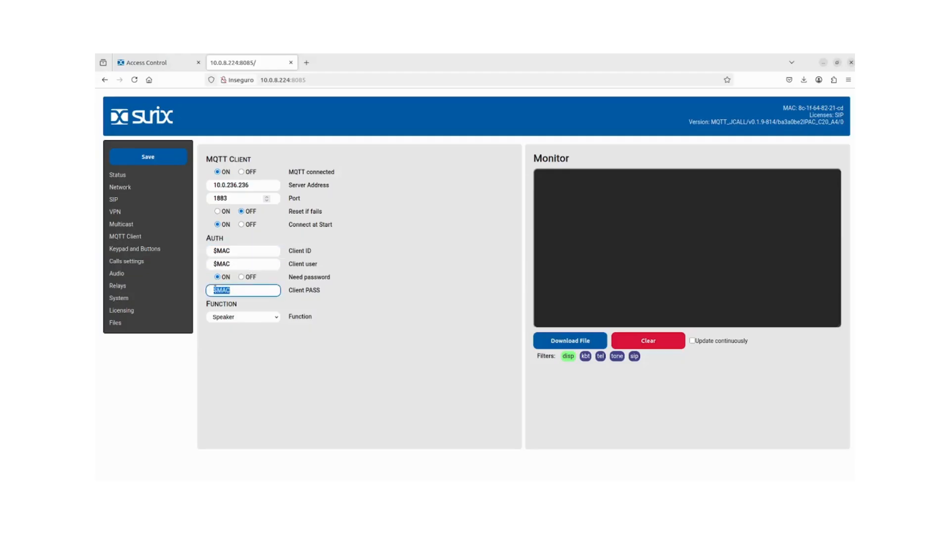
Keep the password requirement on and Function set to Speaker, and save the MQTT settings.
left_click(242, 278)
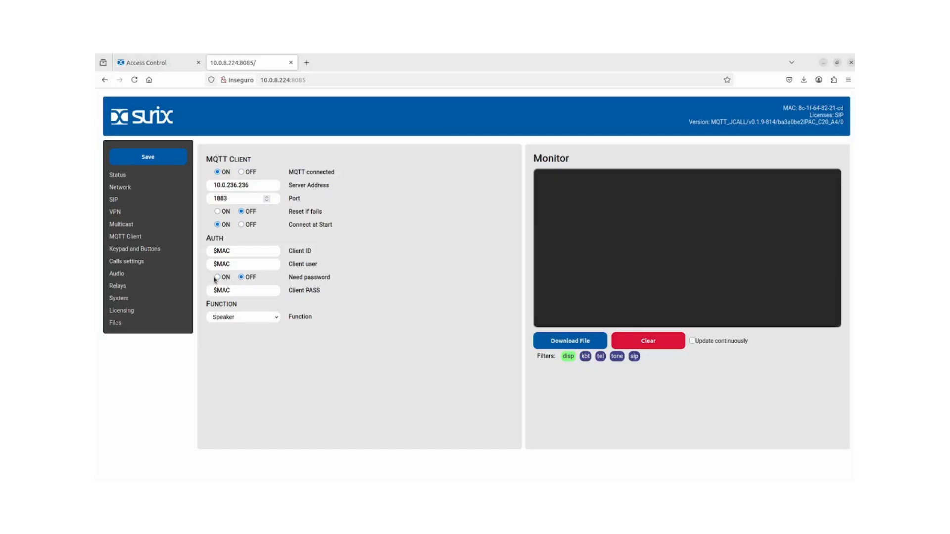
left_click(217, 278)
left_click(228, 339)
left_click(227, 321)
left_click(229, 330)
left_click_drag(251, 186, 226, 185)
left_click(162, 156)
left_click(264, 187)
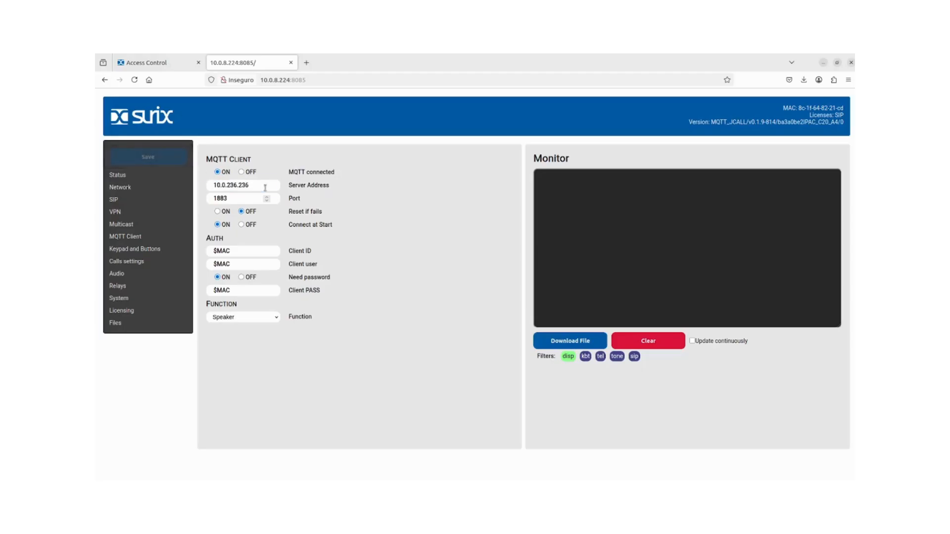
left_click(410, 200)
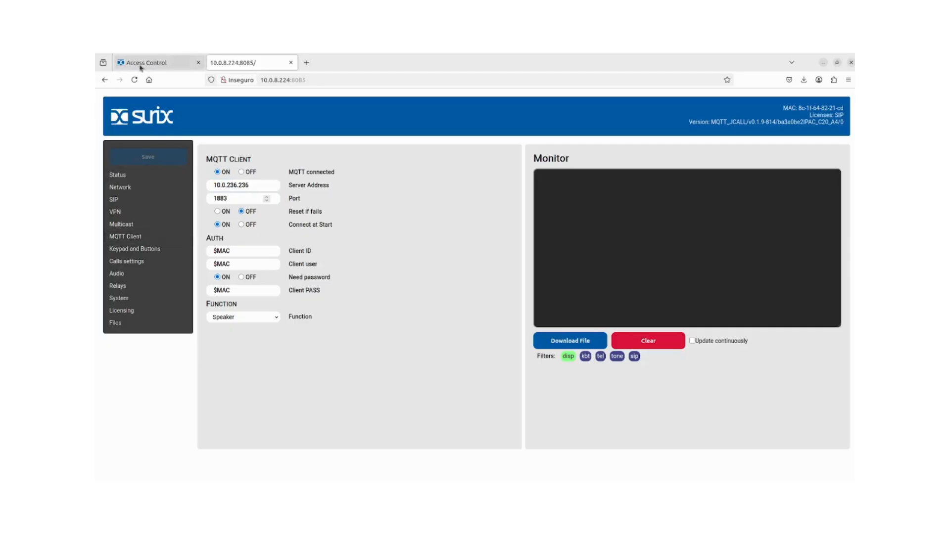
Clear the Mcast 1 IP address and Mcast 1 Port values in the multicast settings.
left_click(147, 228)
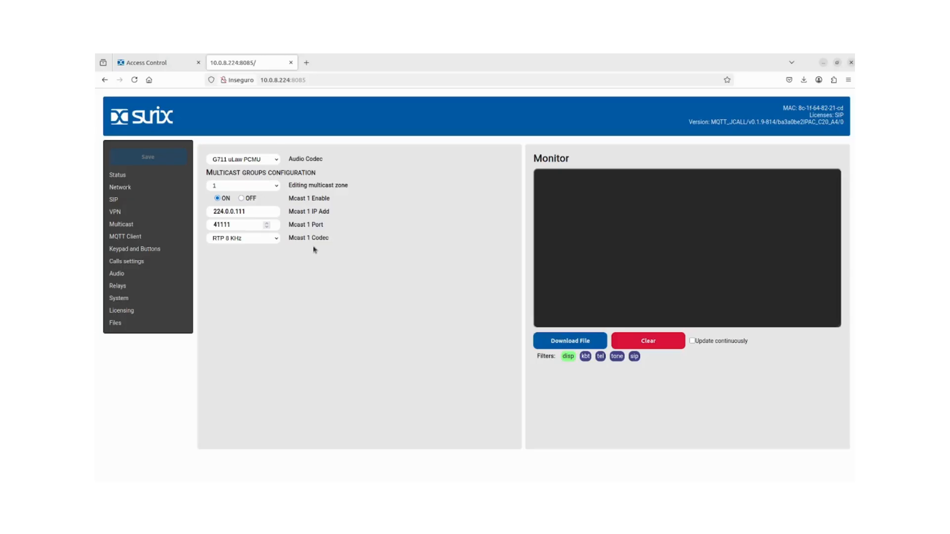
left_click_drag(258, 209, 200, 212)
key("BackSpace")
left_click(539, 301)
key("BackSpace")
left_click(412, 215)
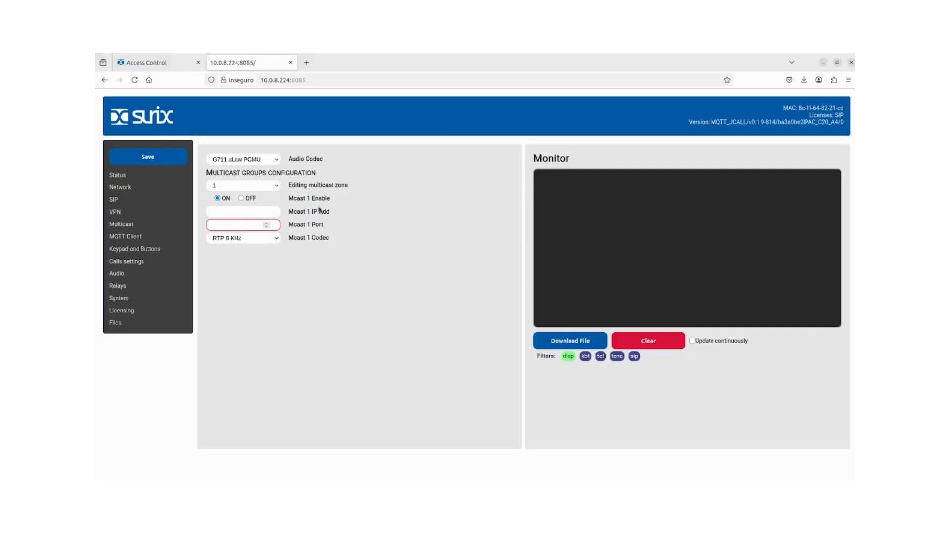
left_click_drag(334, 199, 290, 199)
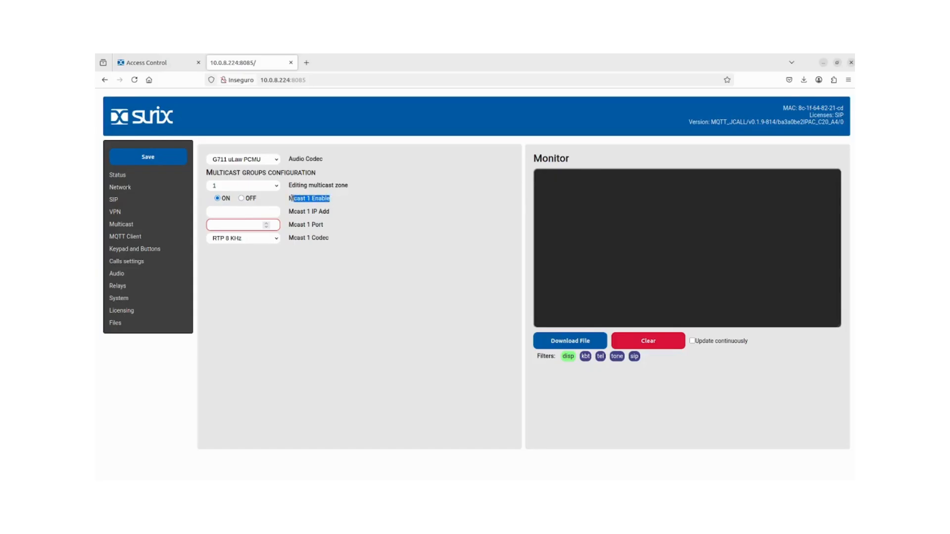
left_click(251, 212)
left_click(236, 224)
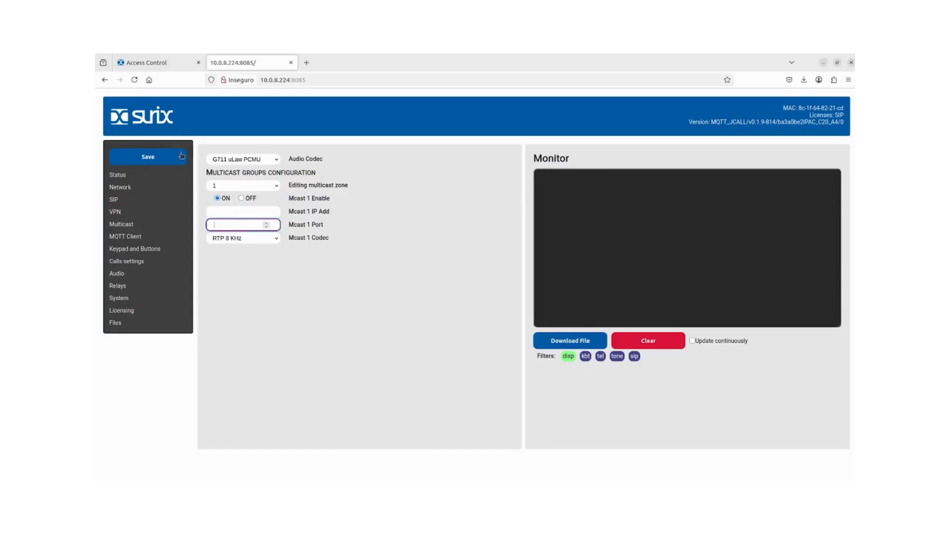
left_click(224, 209)
Copy multicast IP 224.0.0.15 from the Cloud Paging zones into Mcast 1 IP Add.
left_click(157, 67)
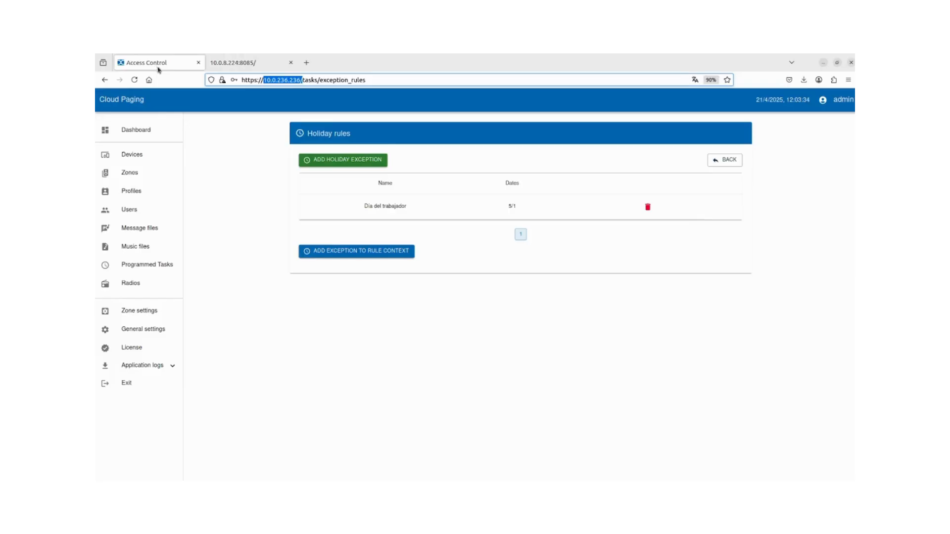
left_click(128, 176)
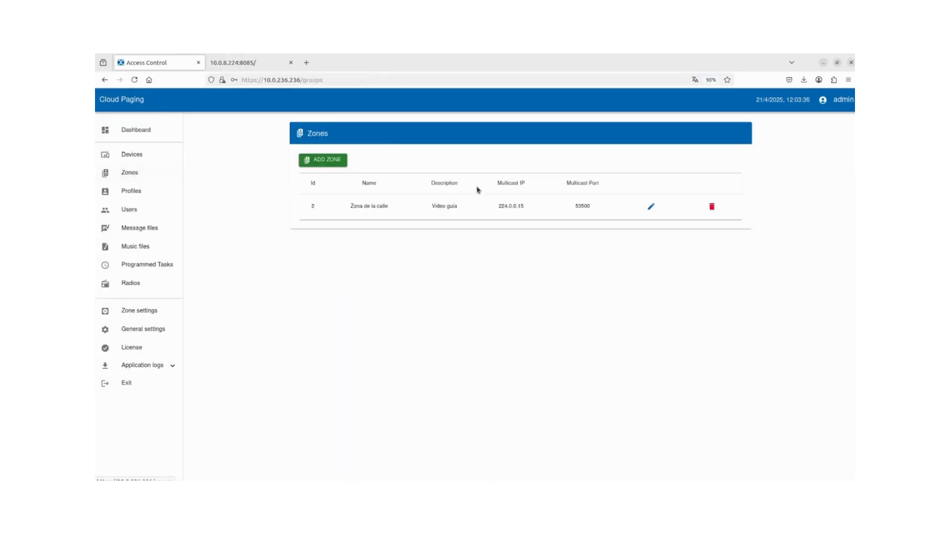
left_click_drag(498, 206, 524, 206)
key("ctrl+c")
left_click(247, 63)
left_click(241, 213)
key("ctrl+v")
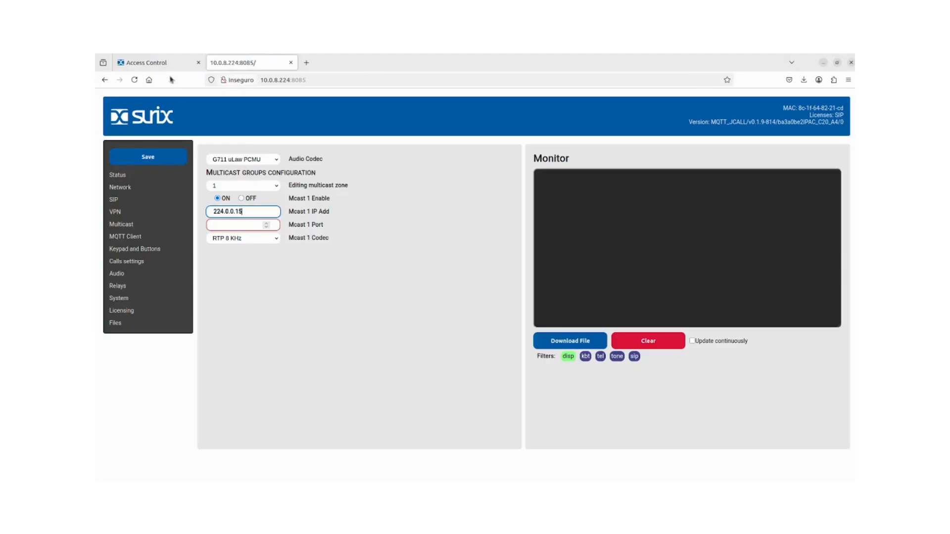
Copy port 53500 from the Cloud Paging zones into Mcast 1 Port and save.
left_click(151, 60)
left_click_drag(591, 206, 574, 206)
key("ctrl+c")
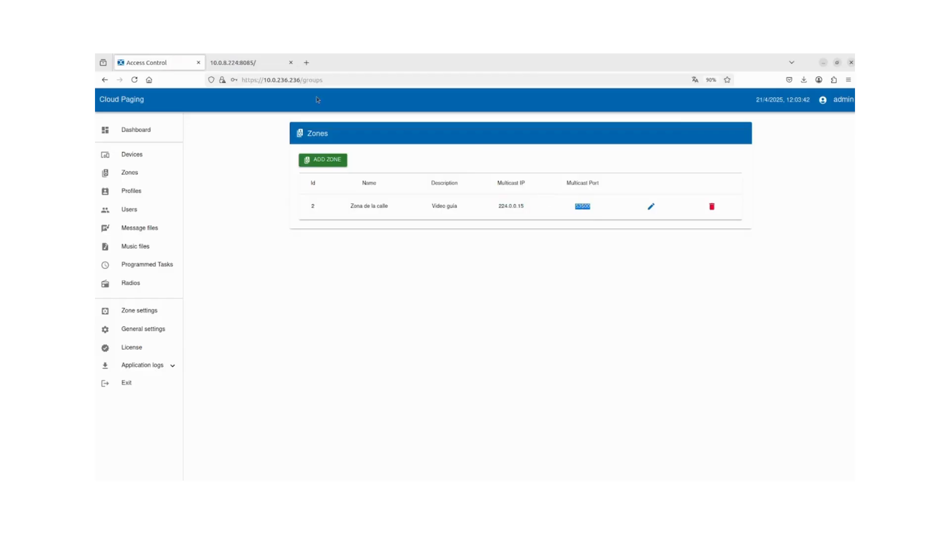
left_click(250, 63)
left_click(243, 226)
key("ctrl+v")
left_click(148, 157)
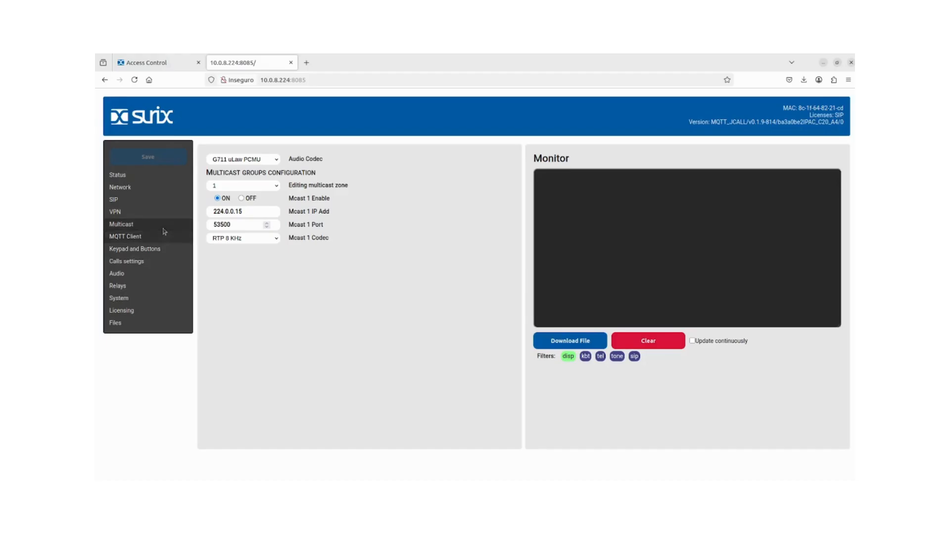
Return to the zones list to confirm Zona de la calle on 224.0.0.15, port 53500.
left_click(158, 64)
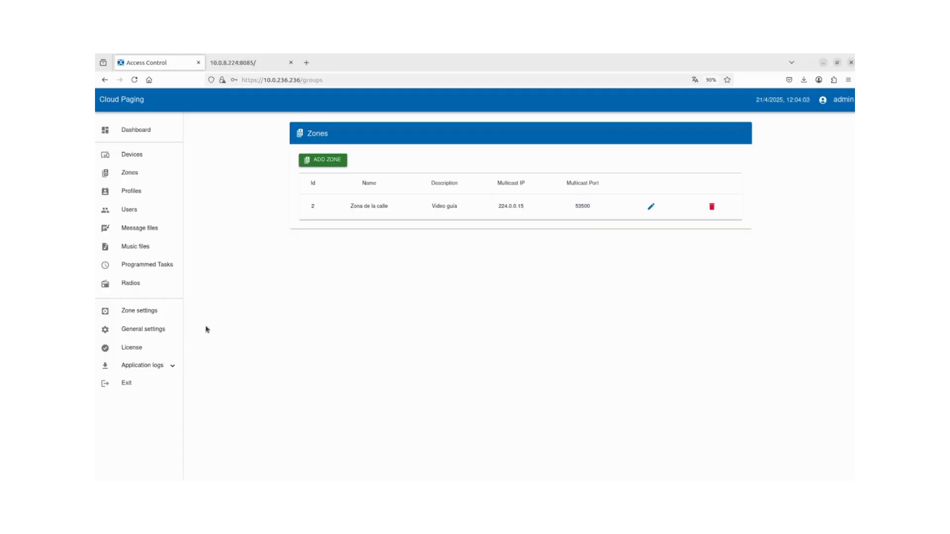
left_click(159, 365)
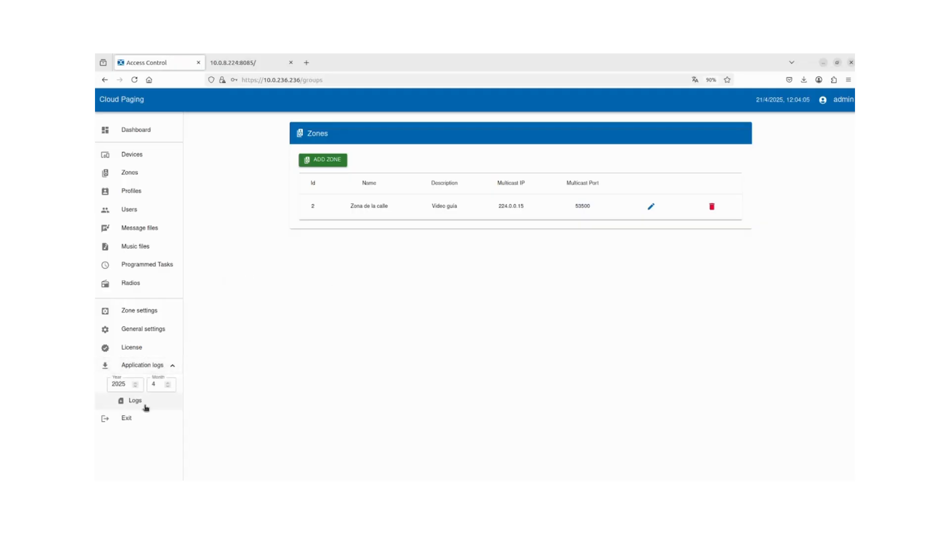
left_click(149, 368)
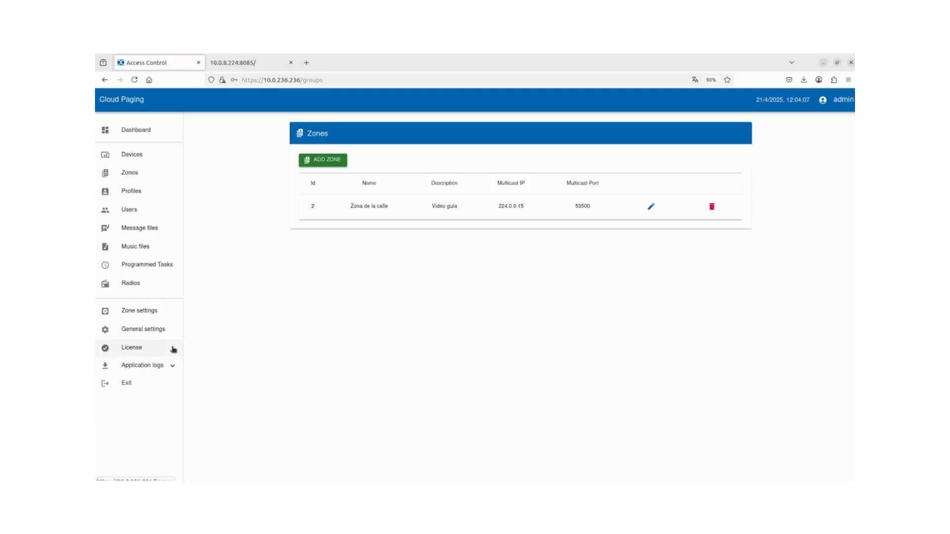